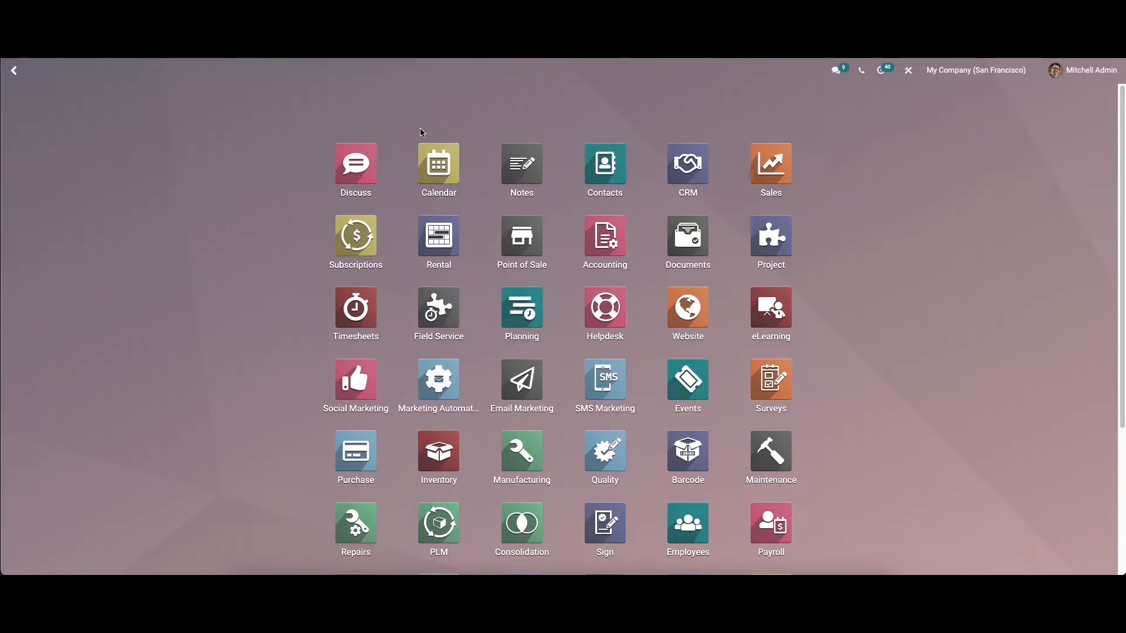
Open the Expenses app, view the details of the Laptop expense, and return to the list of expenses to report
text(EX)
click(361, 167)
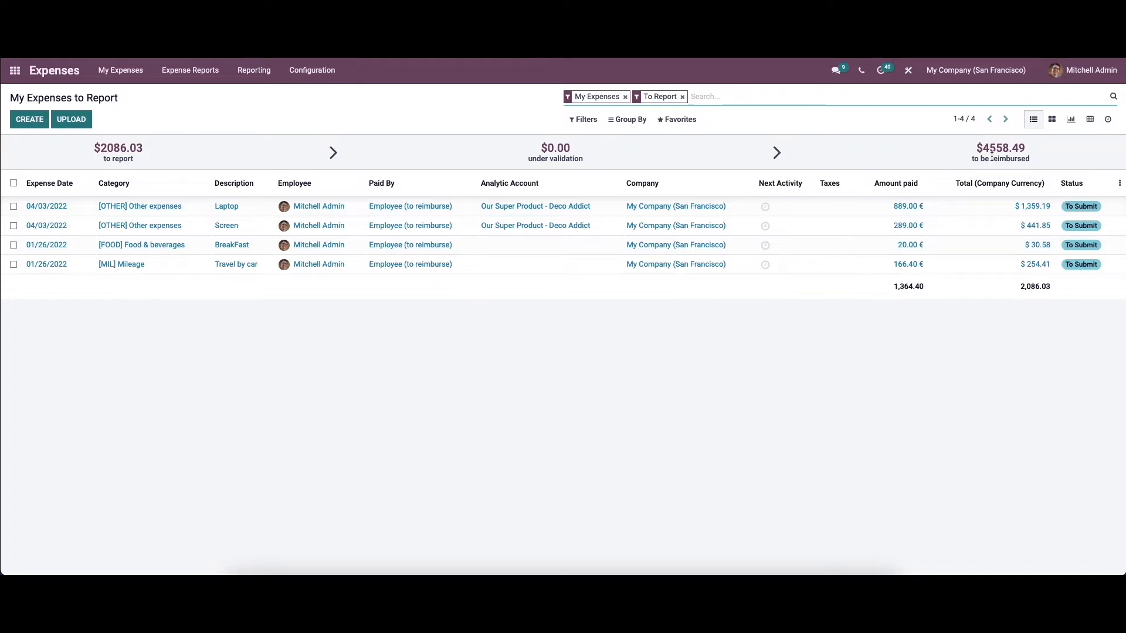
click(352, 206)
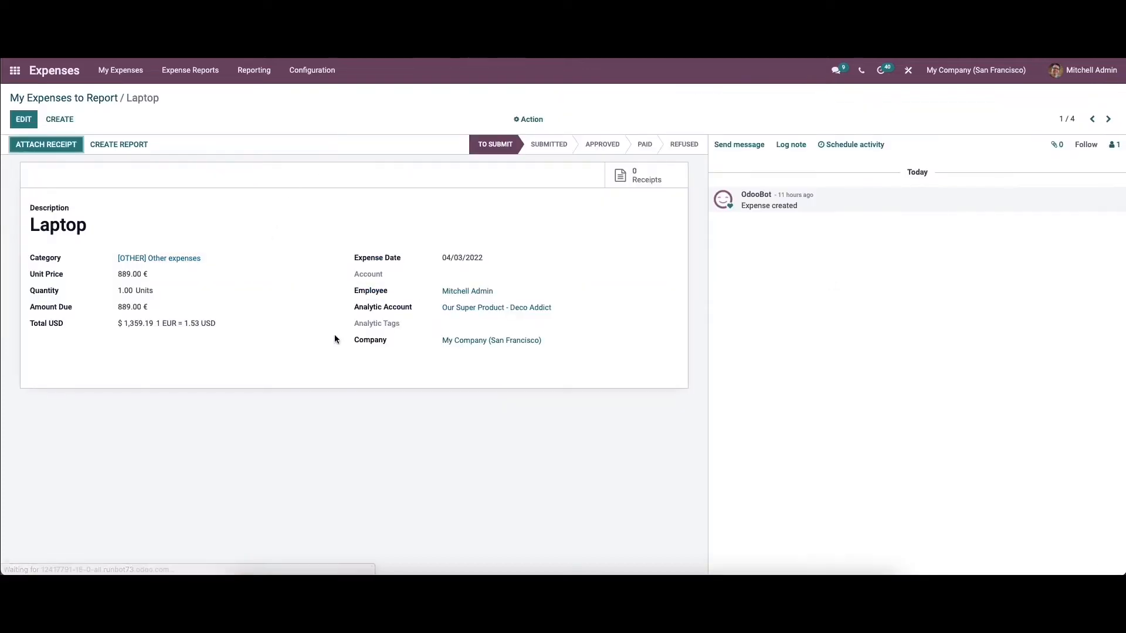
click(108, 101)
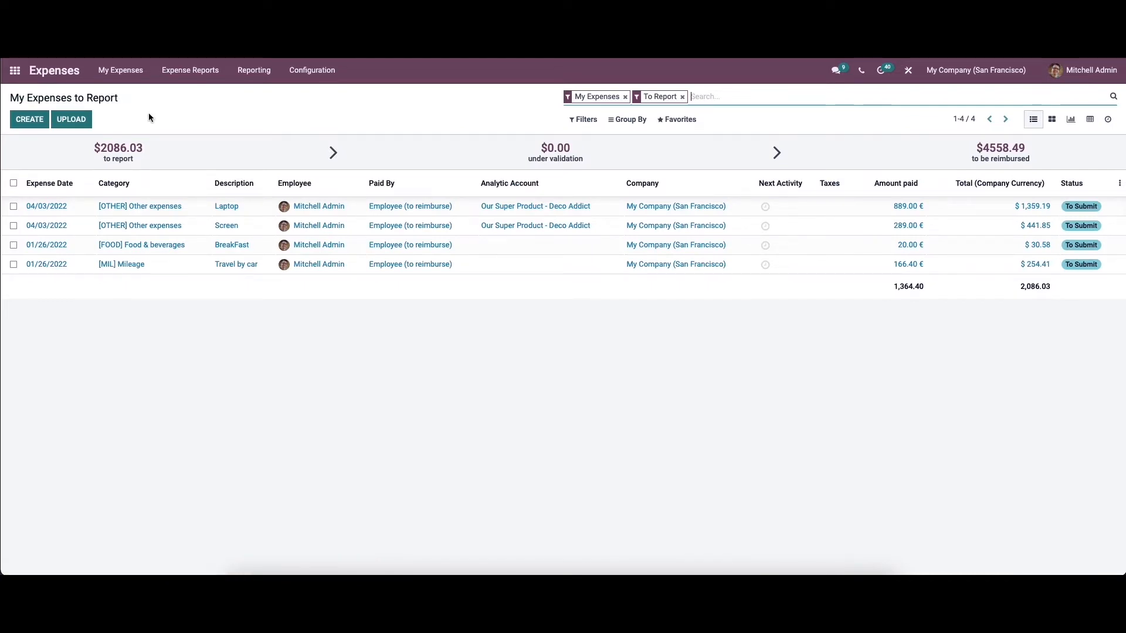
Review the expenses to report in the kanban, graph, pivot and activity views, and return to the list view
click(1052, 119)
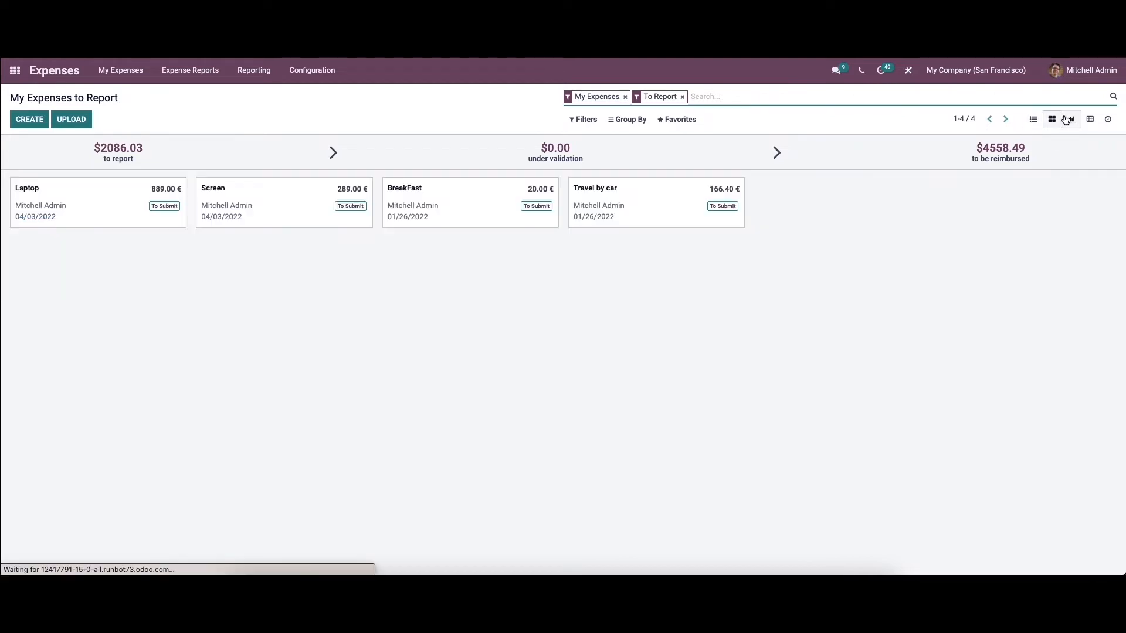
click(1070, 119)
click(1090, 119)
click(1108, 120)
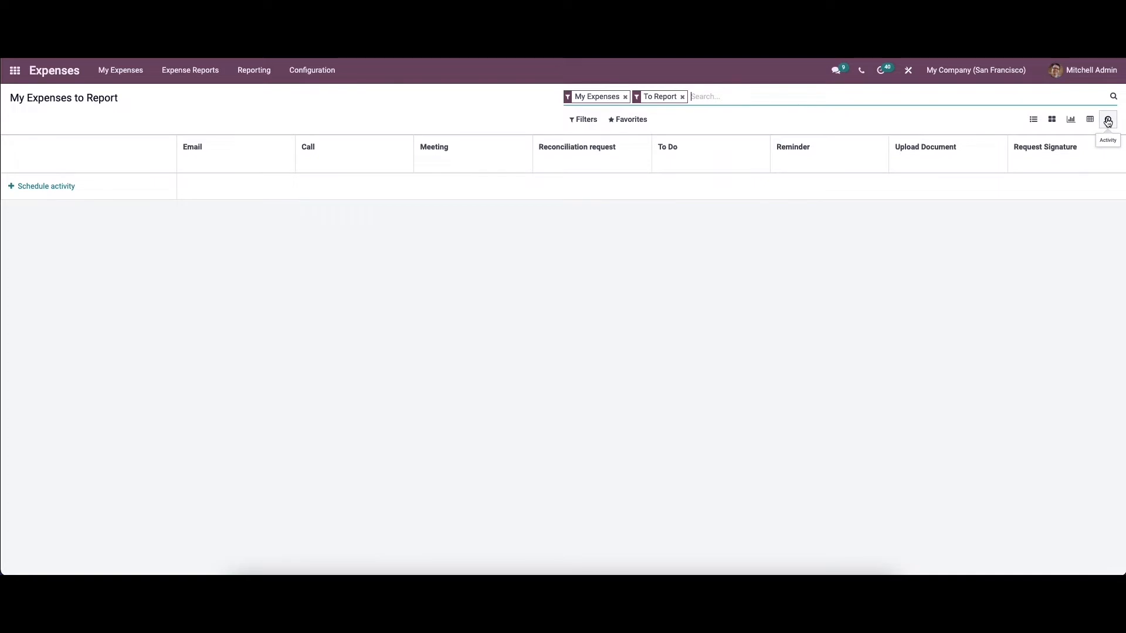
click(146, 183)
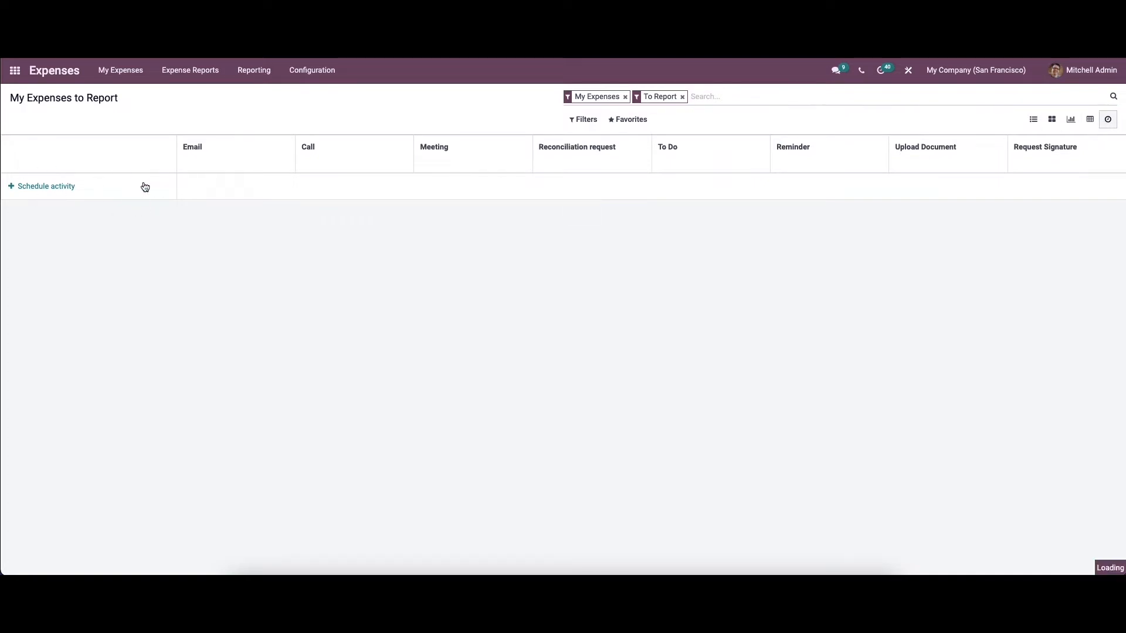
click(350, 306)
click(1032, 119)
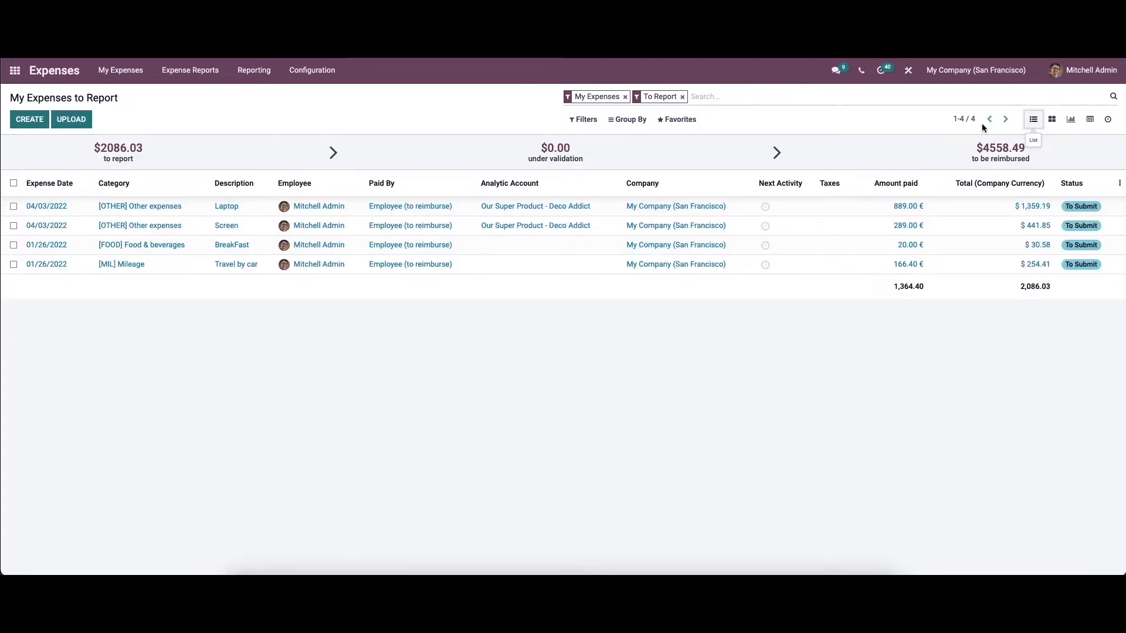
Check the file chooser for uploading expense receipts and dismiss it without choosing a file
click(85, 124)
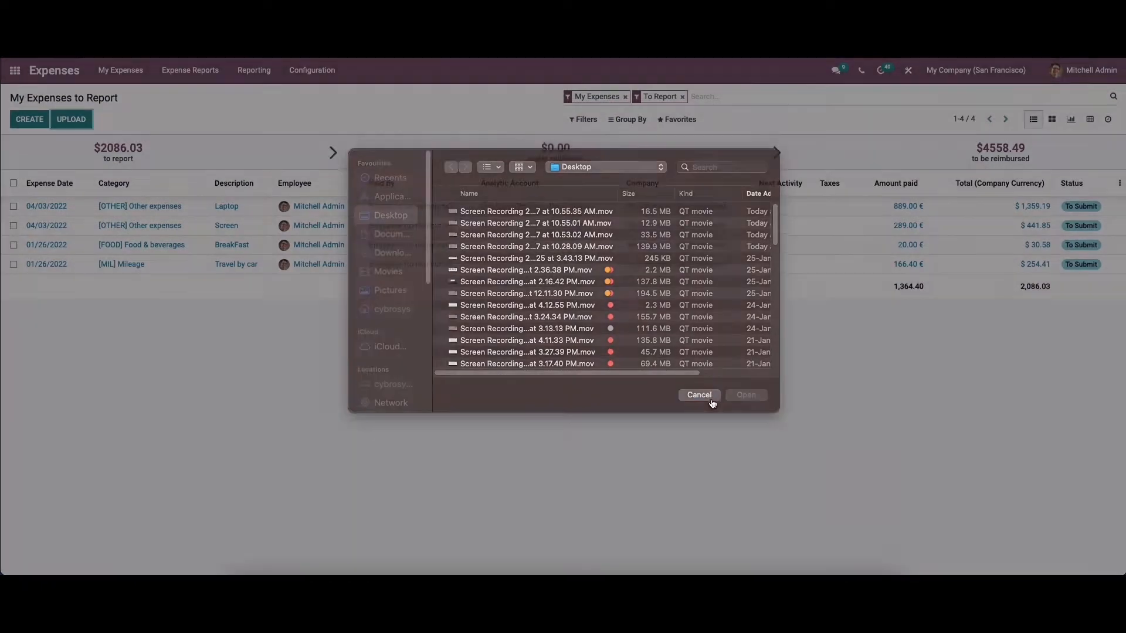
click(699, 395)
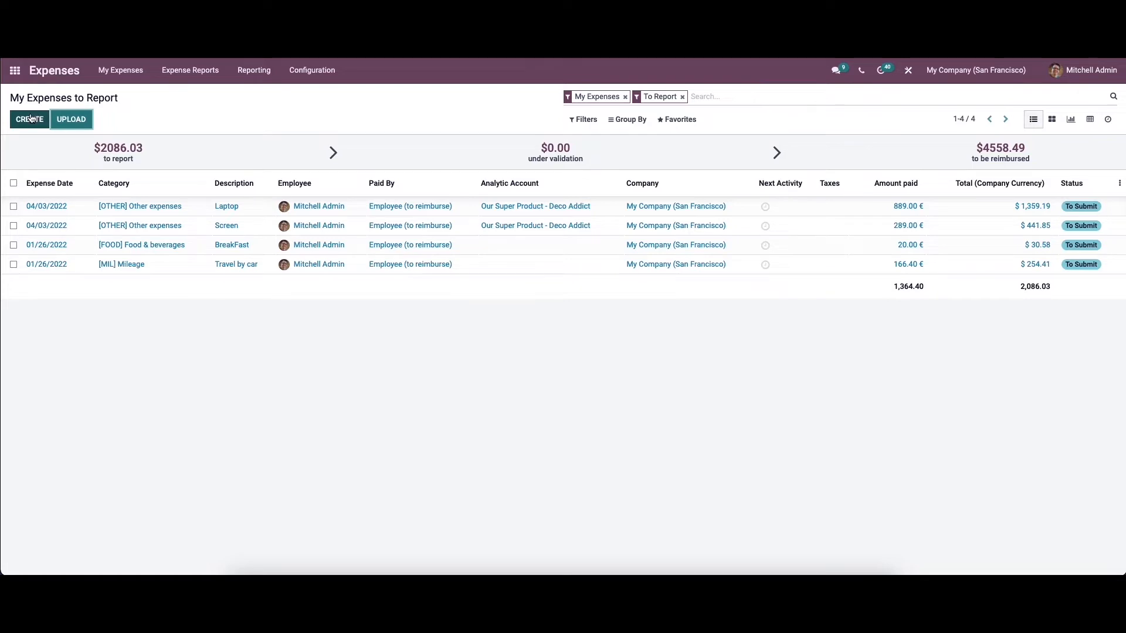
Examine the Expenses settings for incoming emails, payslip reimbursement and expense digitalization
click(292, 76)
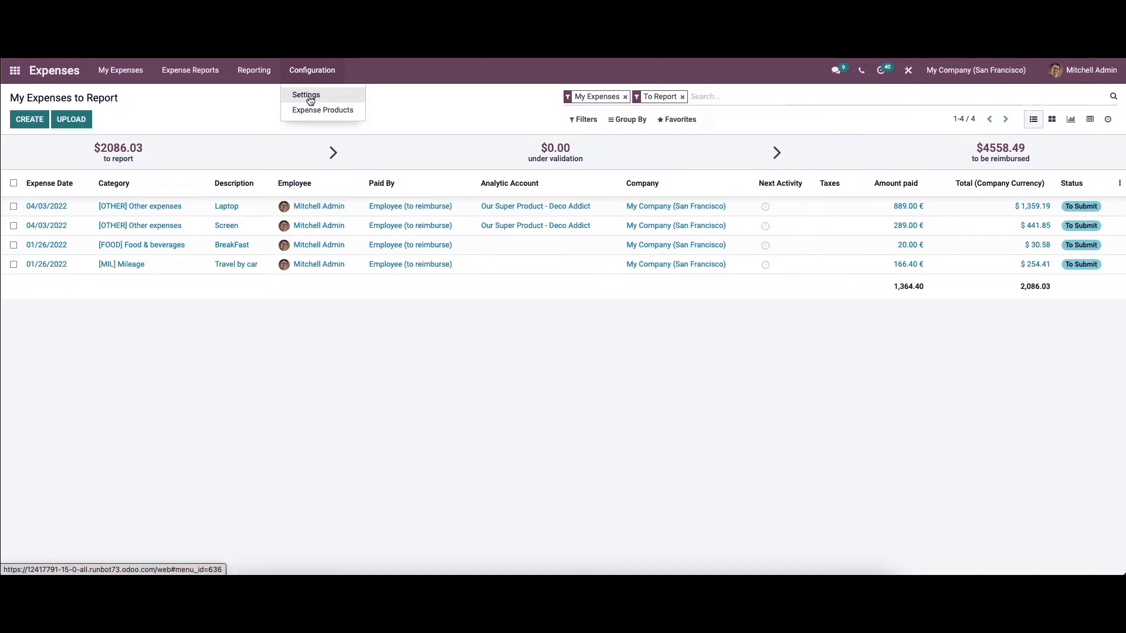
click(311, 98)
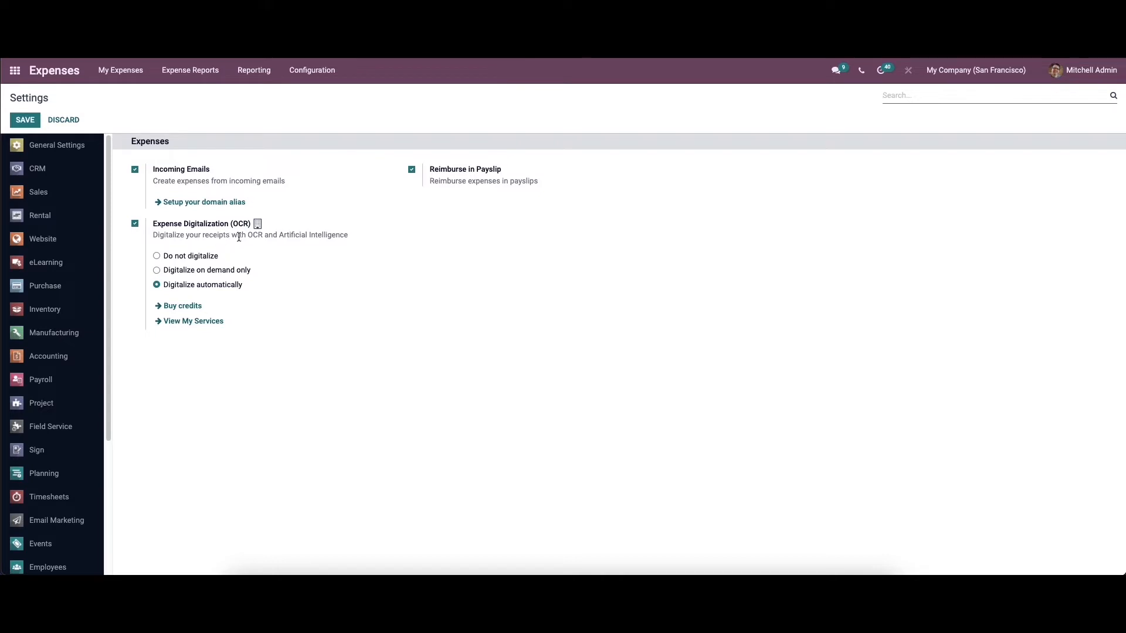
mouse_move(281, 237)
Open the expense products, examine them as a list, and return to the kanban view
click(316, 73)
click(317, 95)
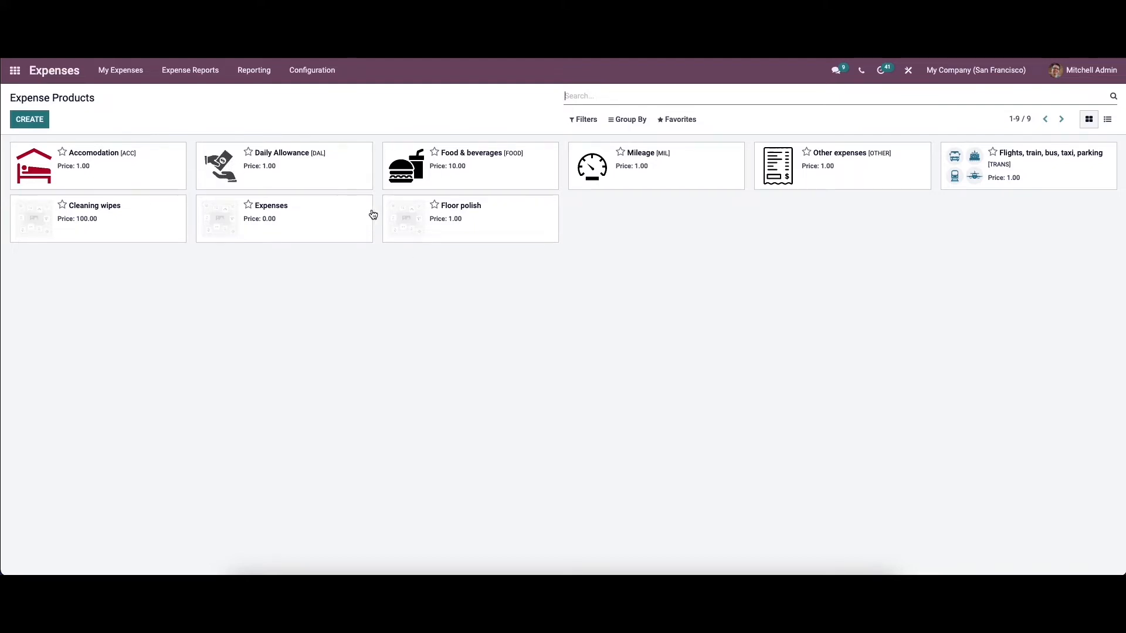
click(1107, 121)
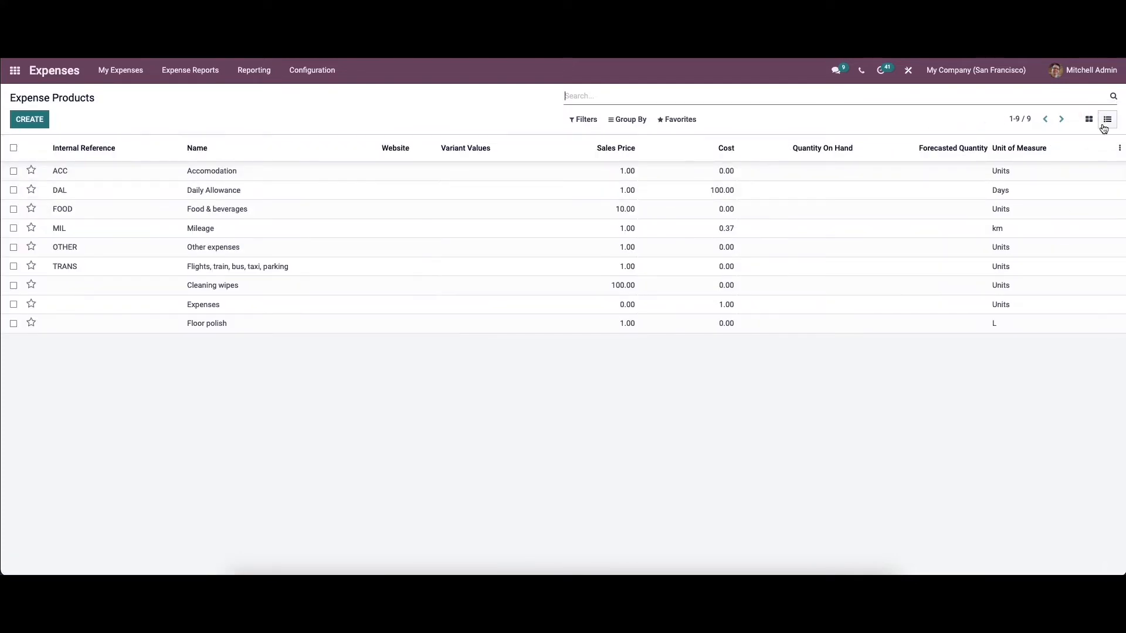
click(1088, 120)
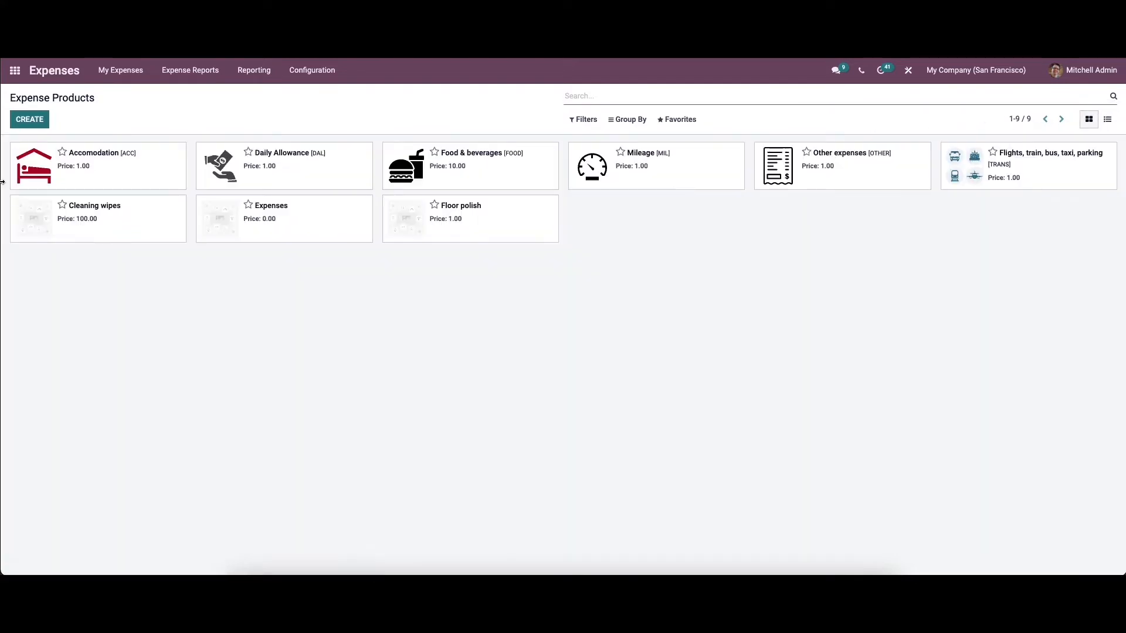
Start a new expense product named Lunch with a cost of 100
click(30, 120)
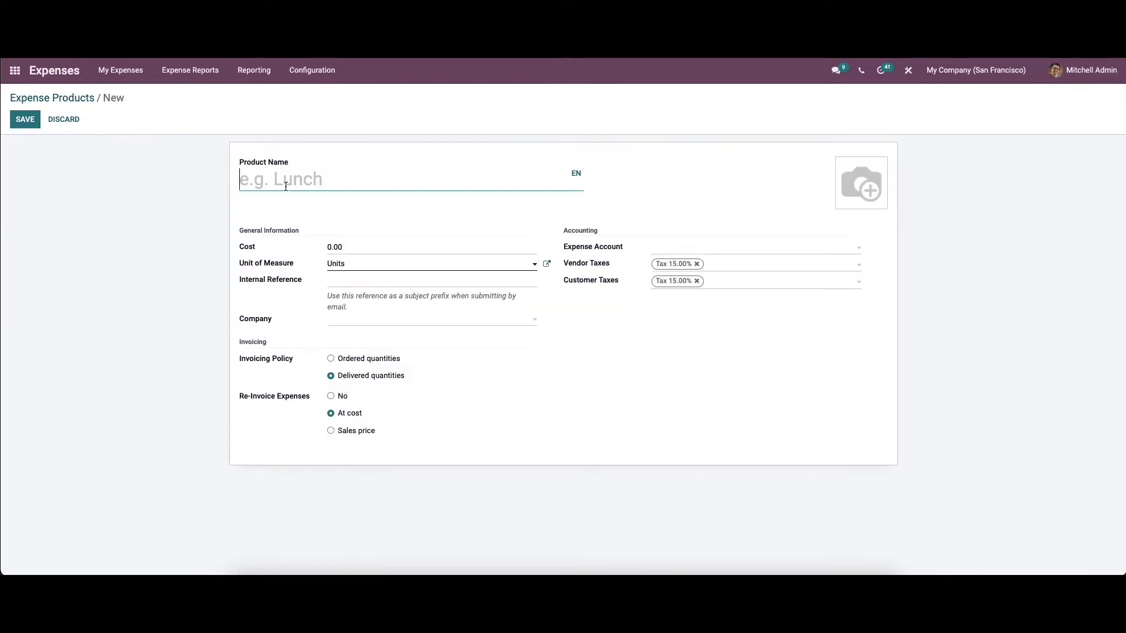
text(l)
key(BackSpace)
text(LUN)
key(BackSpace)
key(BackSpace)
text(unch)
click(332, 247)
key(BackSpace)
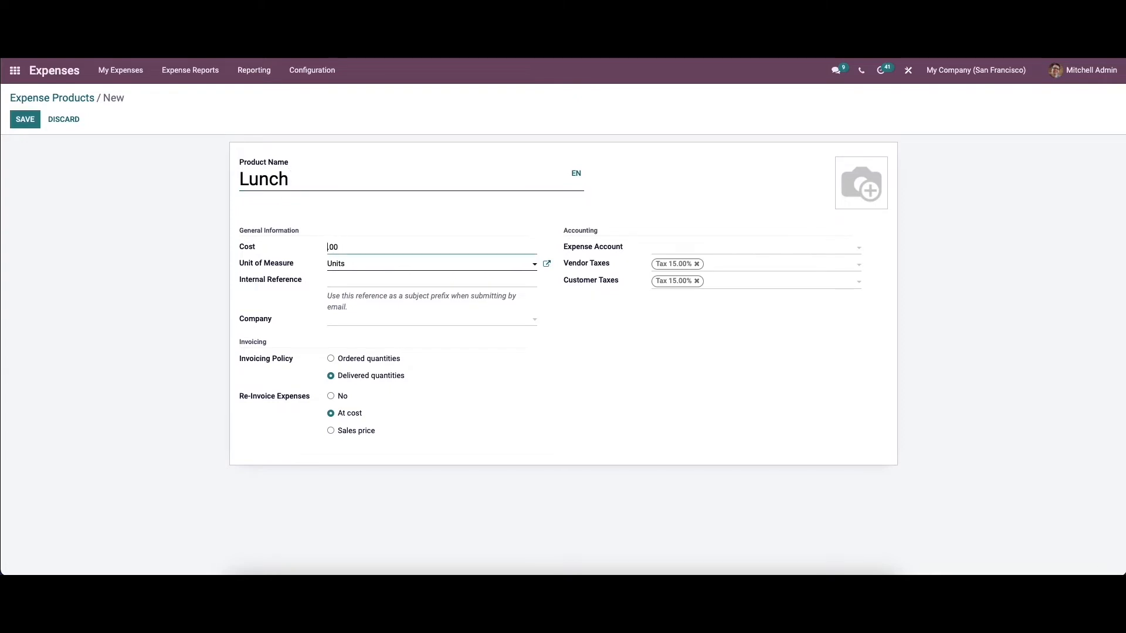
text(100)
Examine the Lunch product's unit of measure, internal reference, company and accounting fields without changing them
click(350, 262)
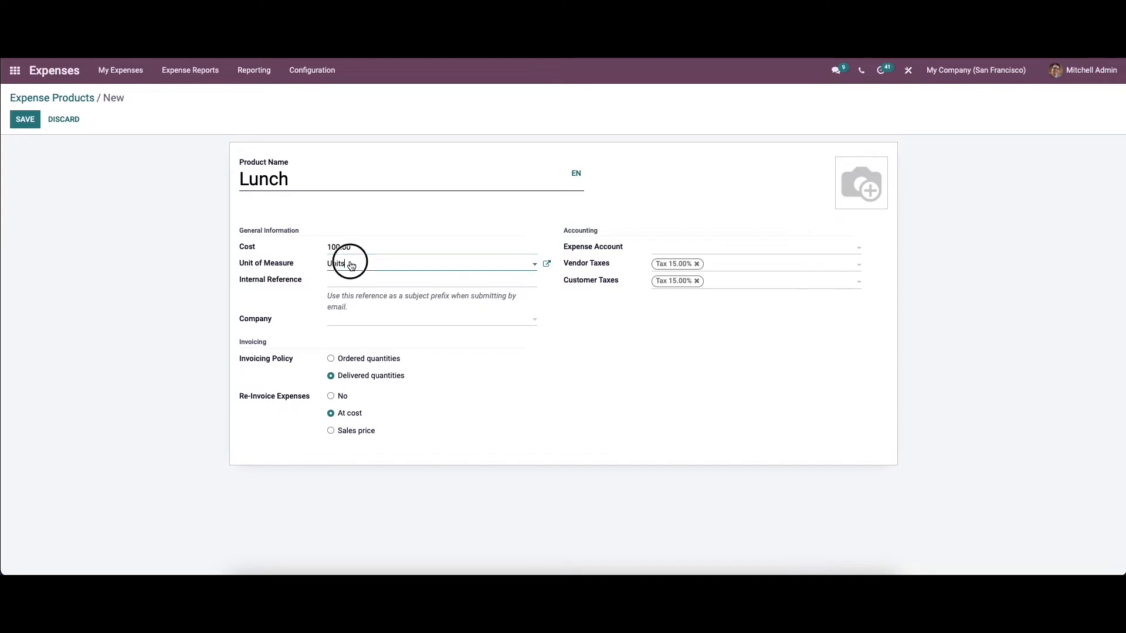
click(339, 284)
click(349, 322)
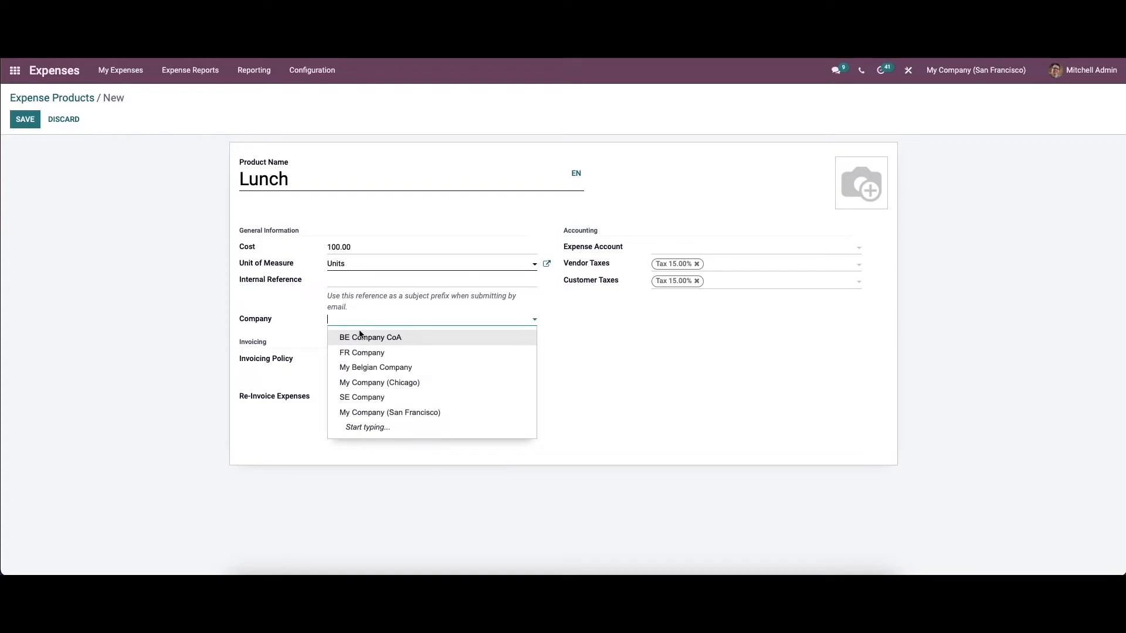
click(290, 323)
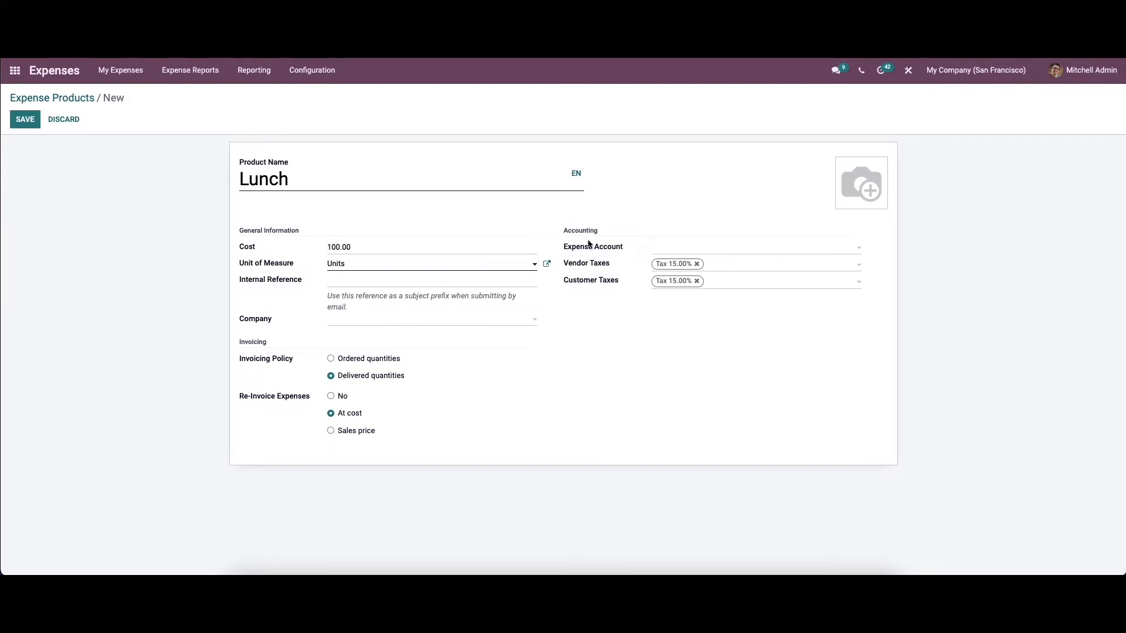
click(657, 247)
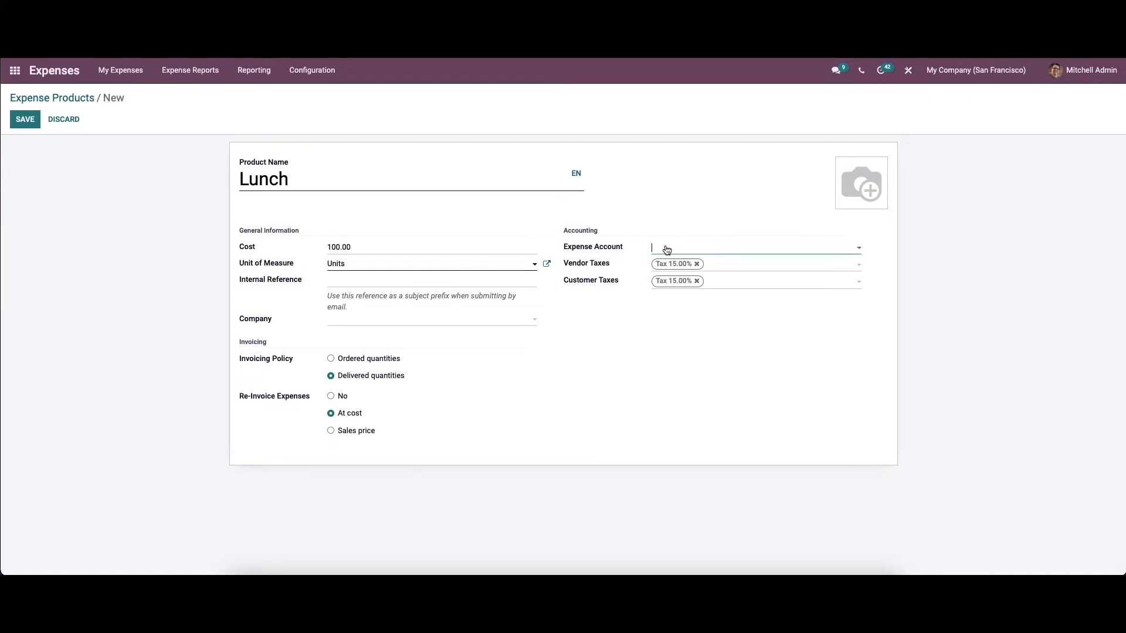
click(625, 293)
mouse_move(587, 268)
Try re-invoicing the Lunch product at sales price, restore At cost, and save the product
click(330, 431)
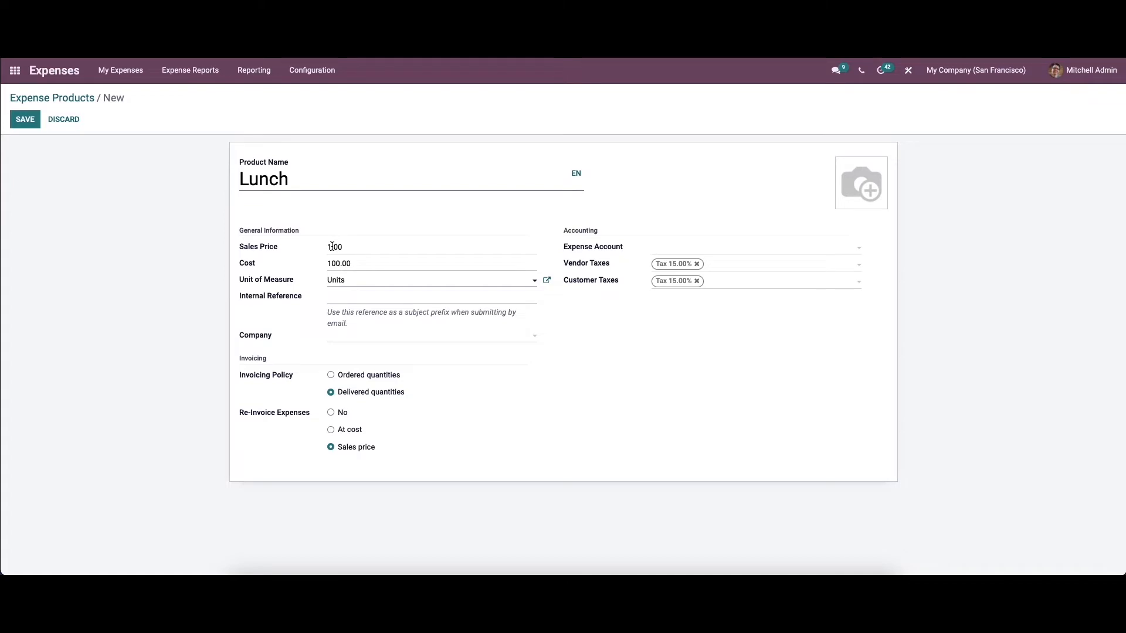
click(331, 431)
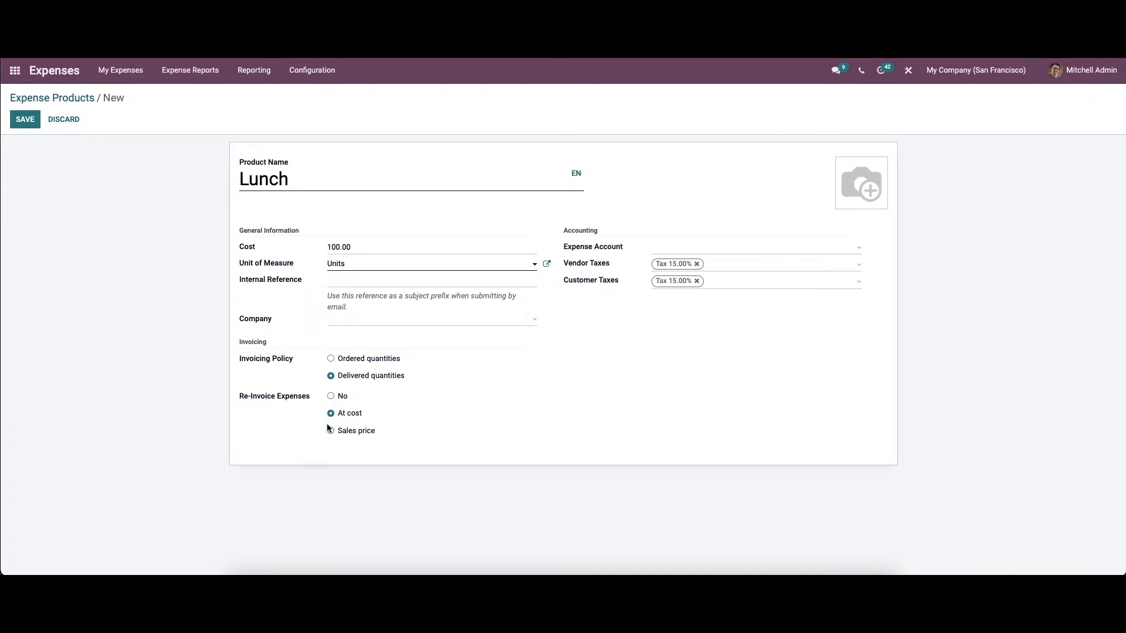
click(31, 121)
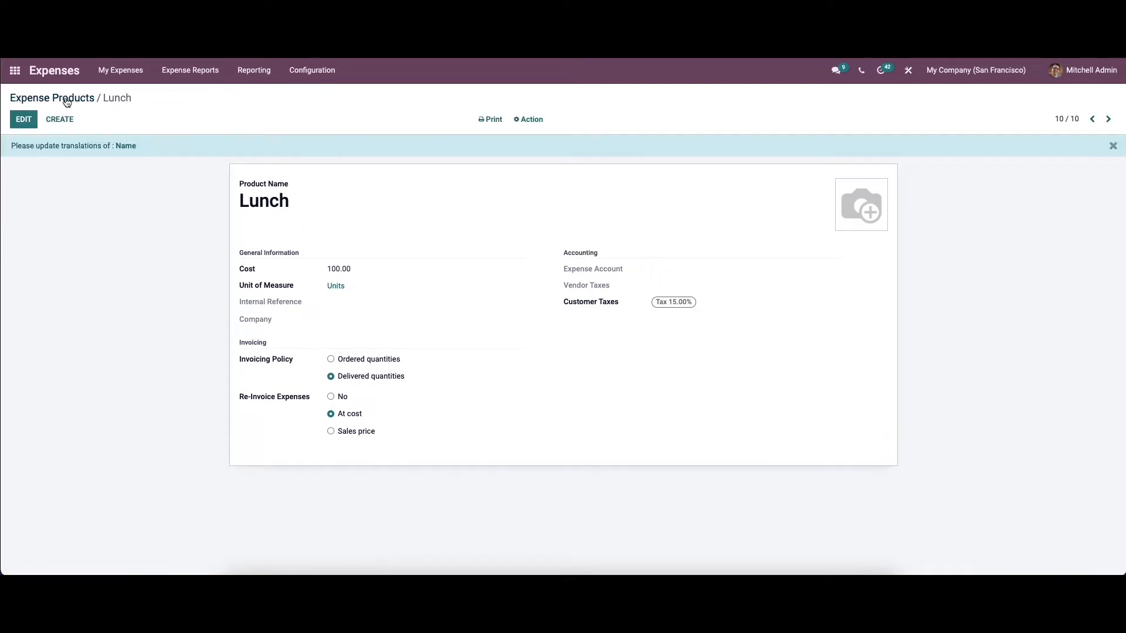
click(67, 97)
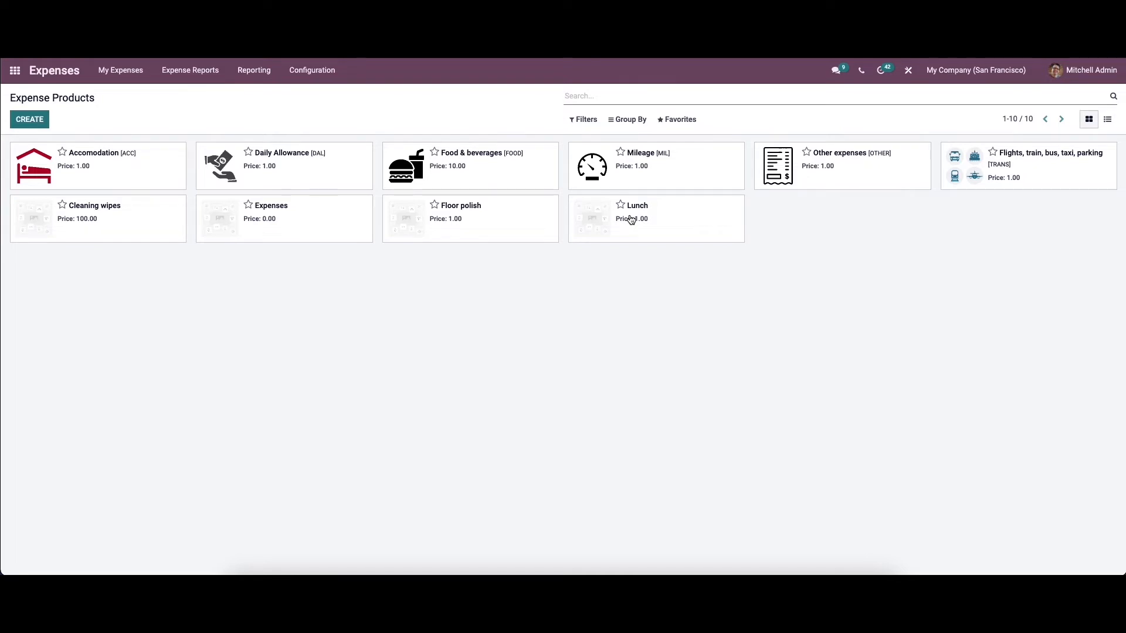
Start a new expense in All My Expenses, described as "Lunch with partner", with the category Lunch
click(121, 71)
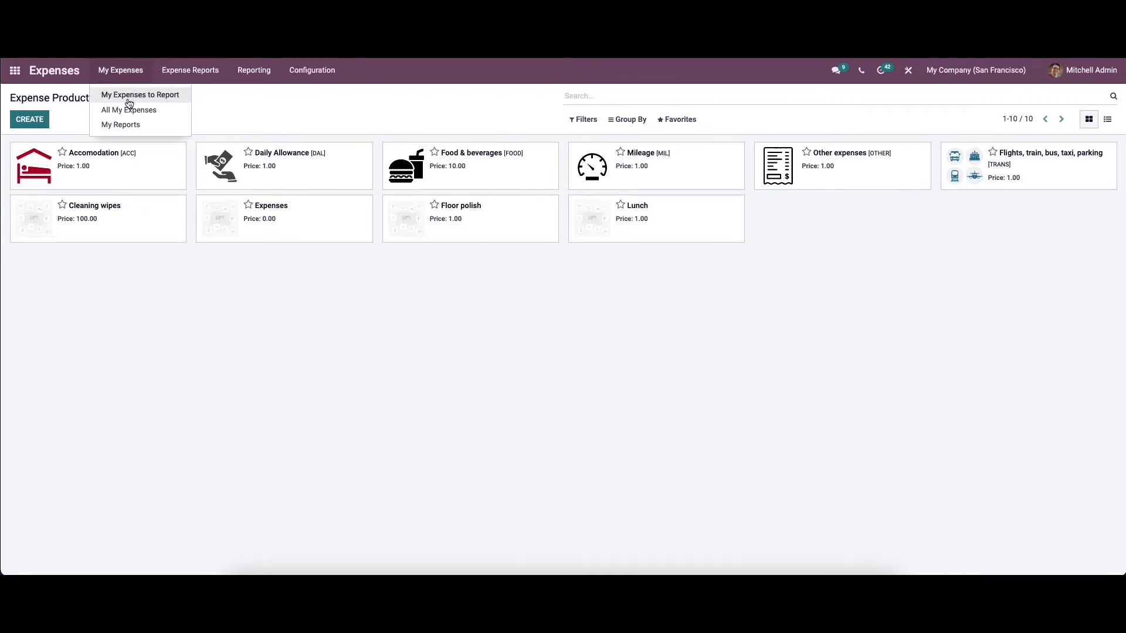
click(130, 110)
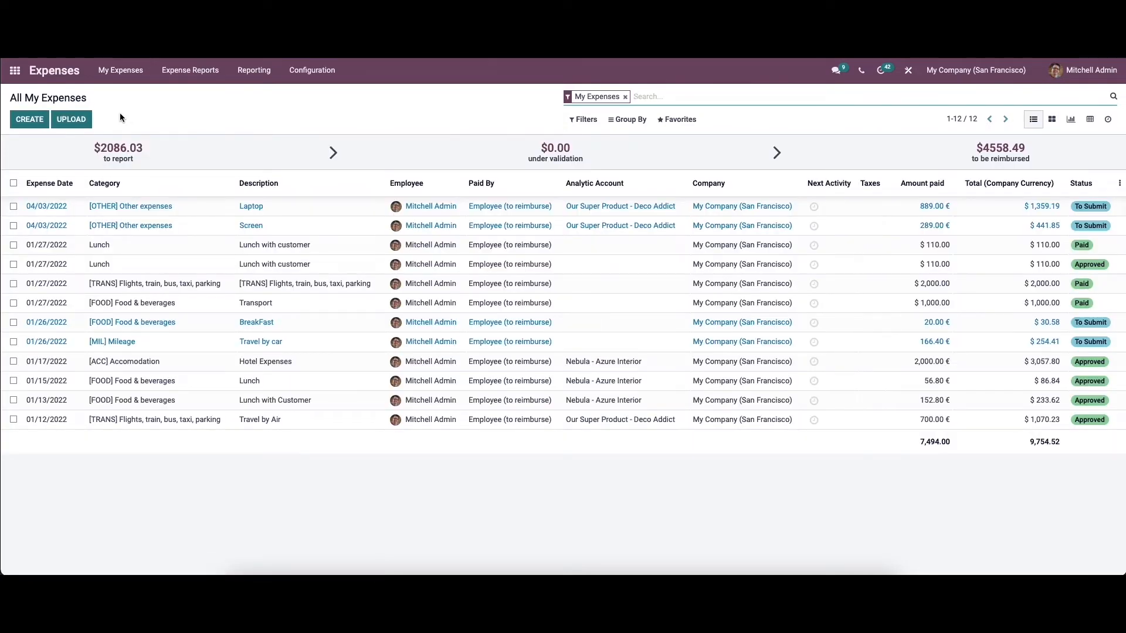
click(38, 122)
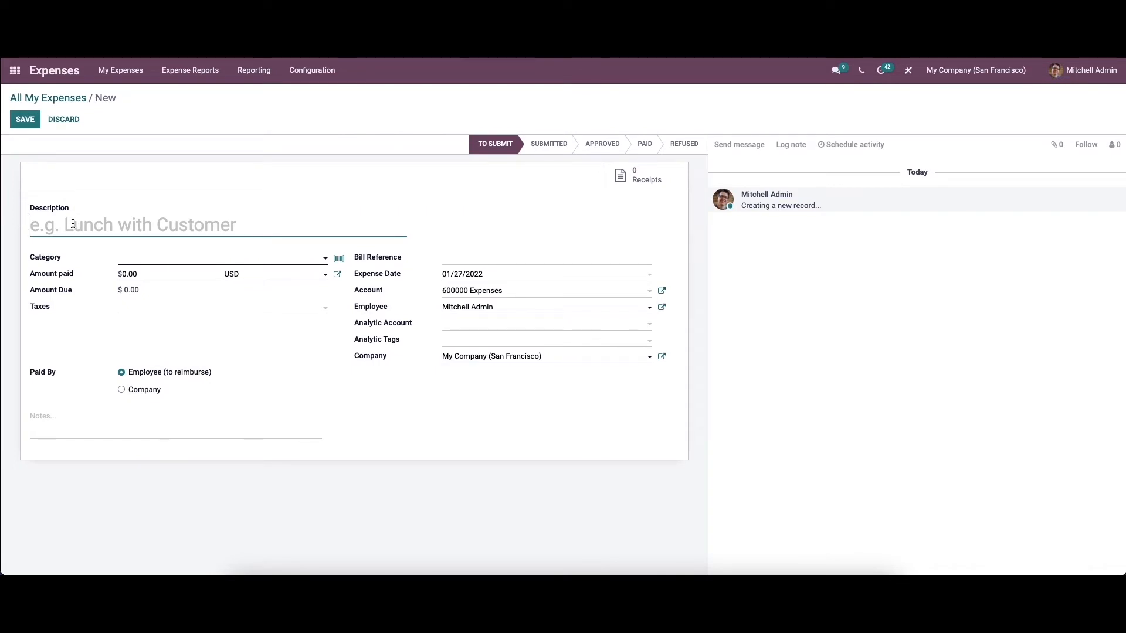
text(Lu)
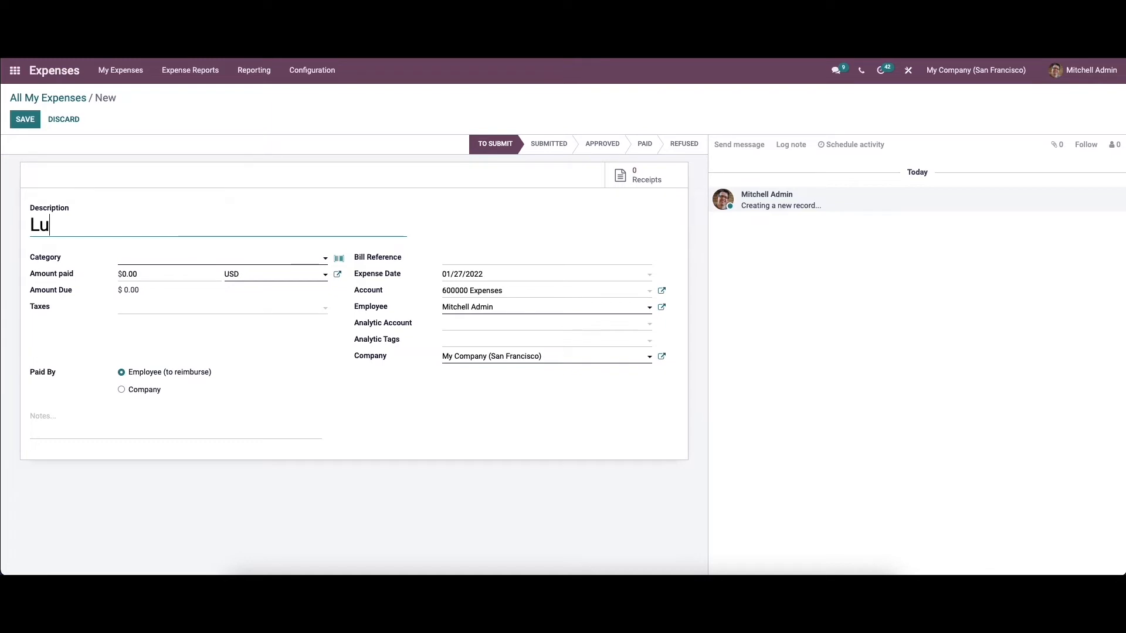
text(nch wit)
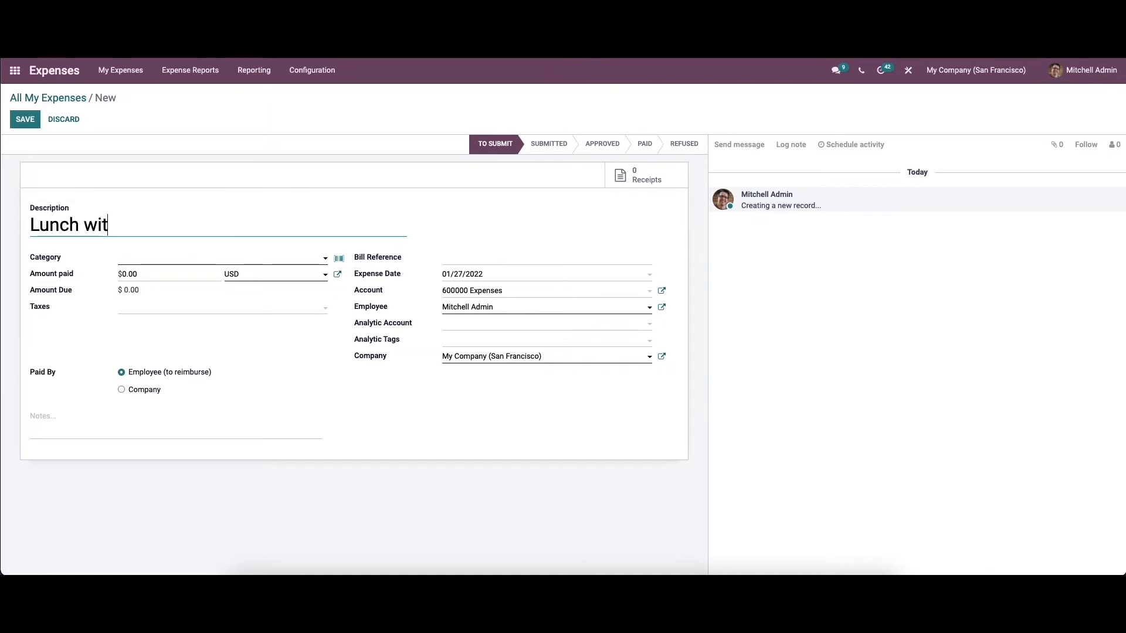
text(h partner)
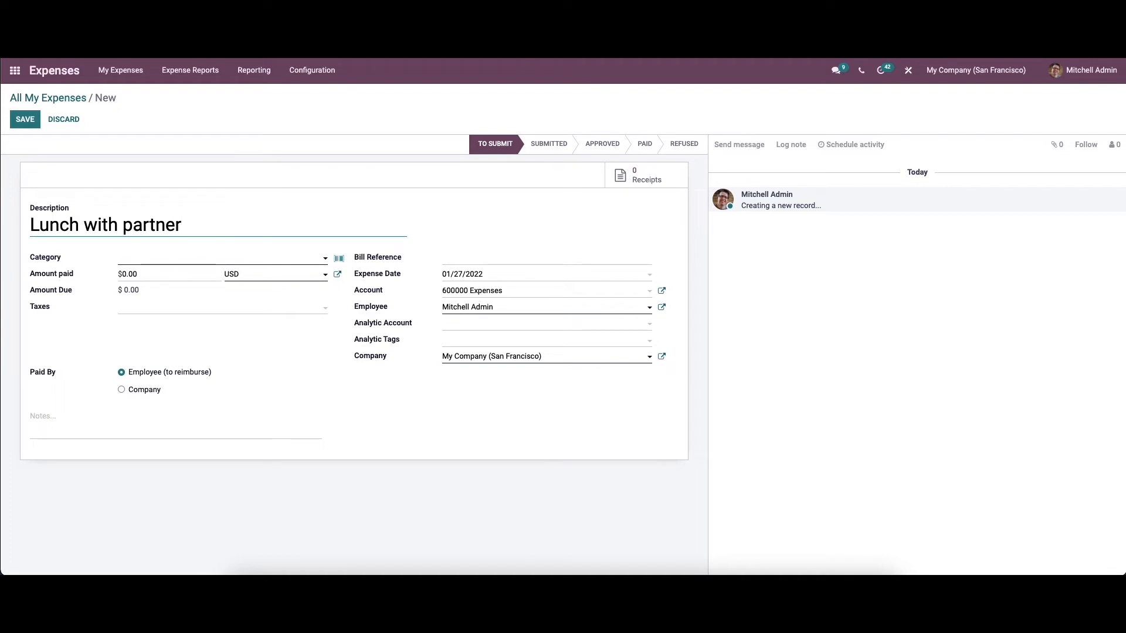
click(128, 262)
text(Lunch)
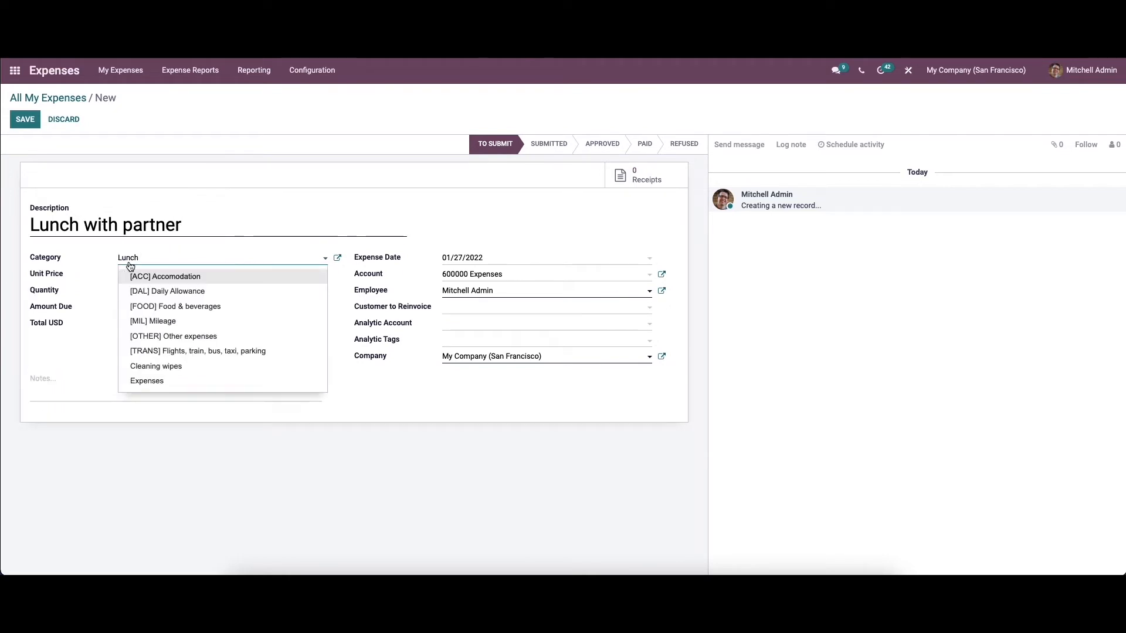
key(Return)
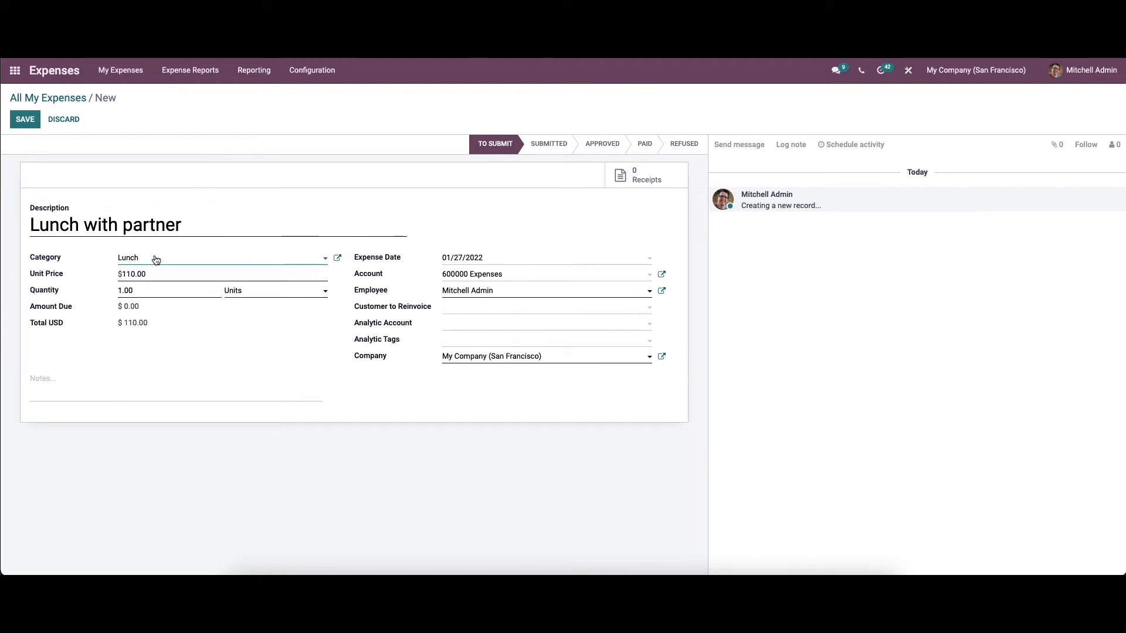
Examine the new expense's quantity, customer to reinvoice and company fields without changing them
drag(122, 290, 107, 293)
click(116, 291)
mouse_move(392, 309)
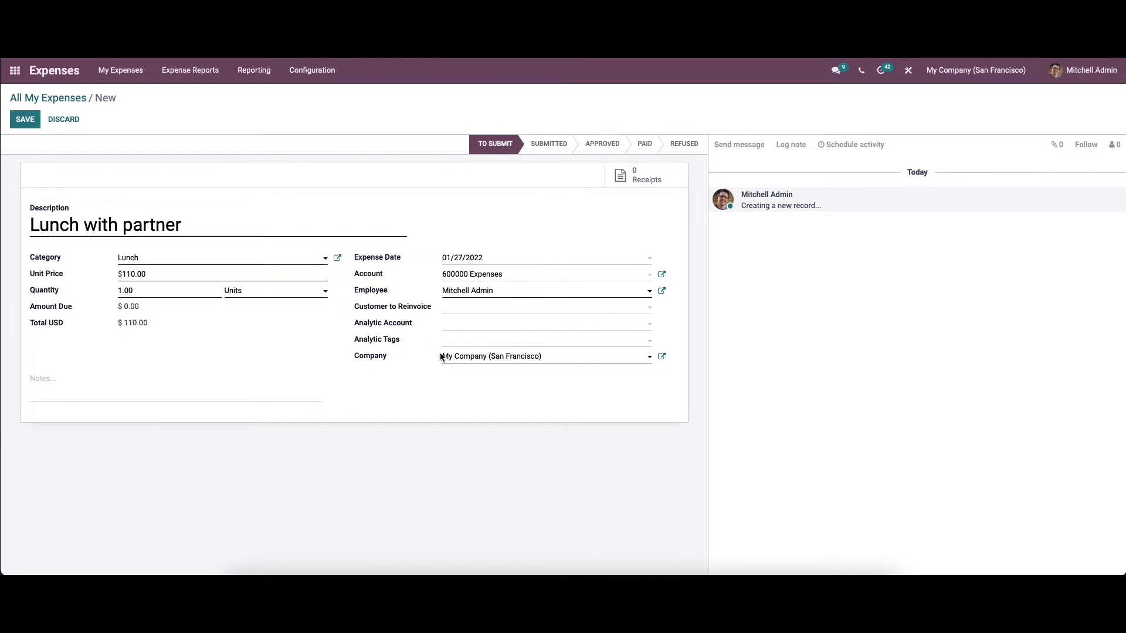
click(456, 362)
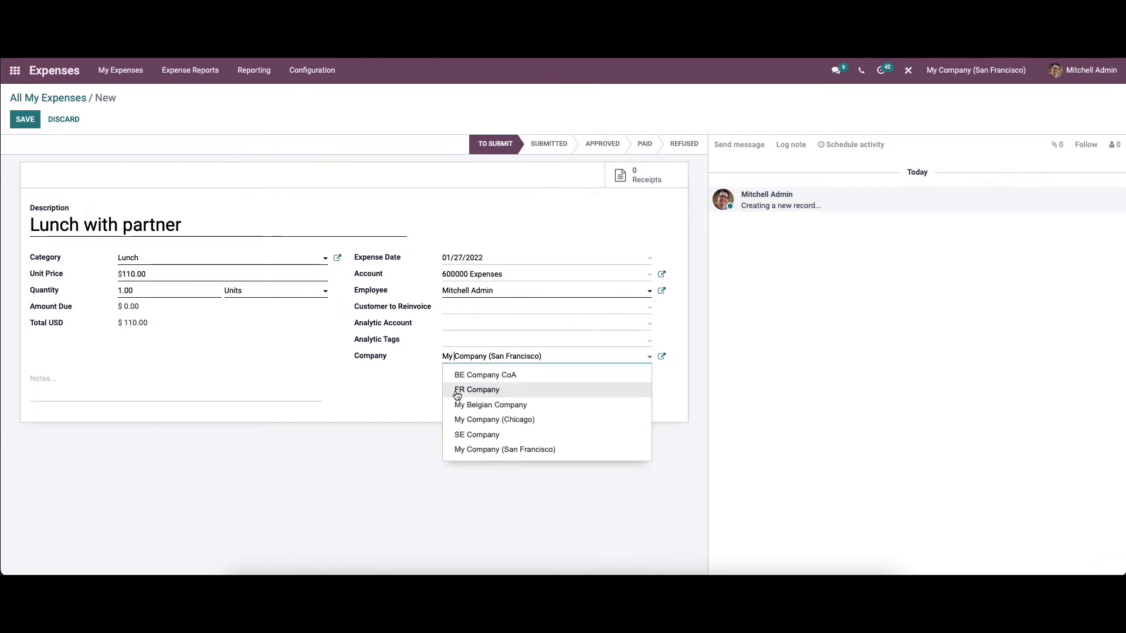
click(421, 385)
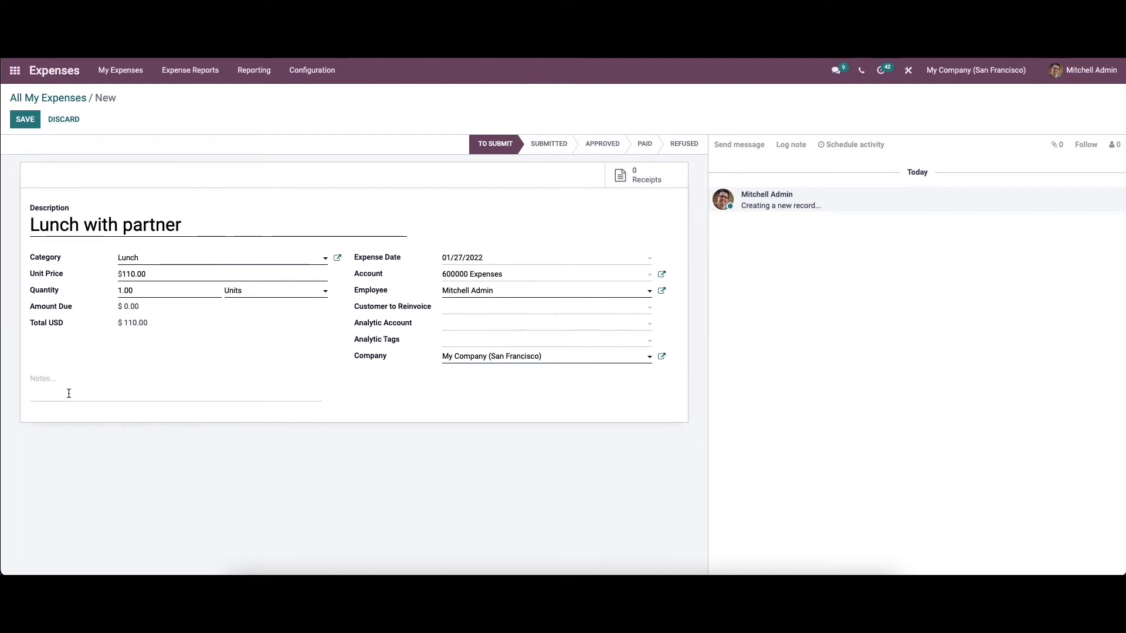
Save the "Lunch with partner" expense and open its receipt attachment chooser, closing it without attaching a file
click(21, 121)
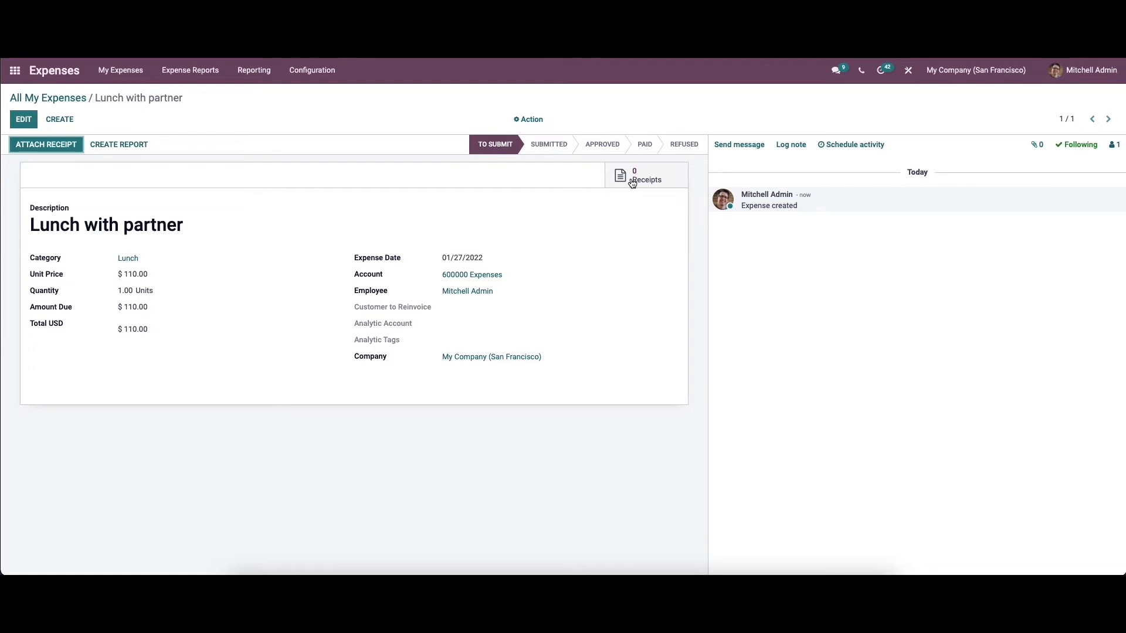
click(53, 150)
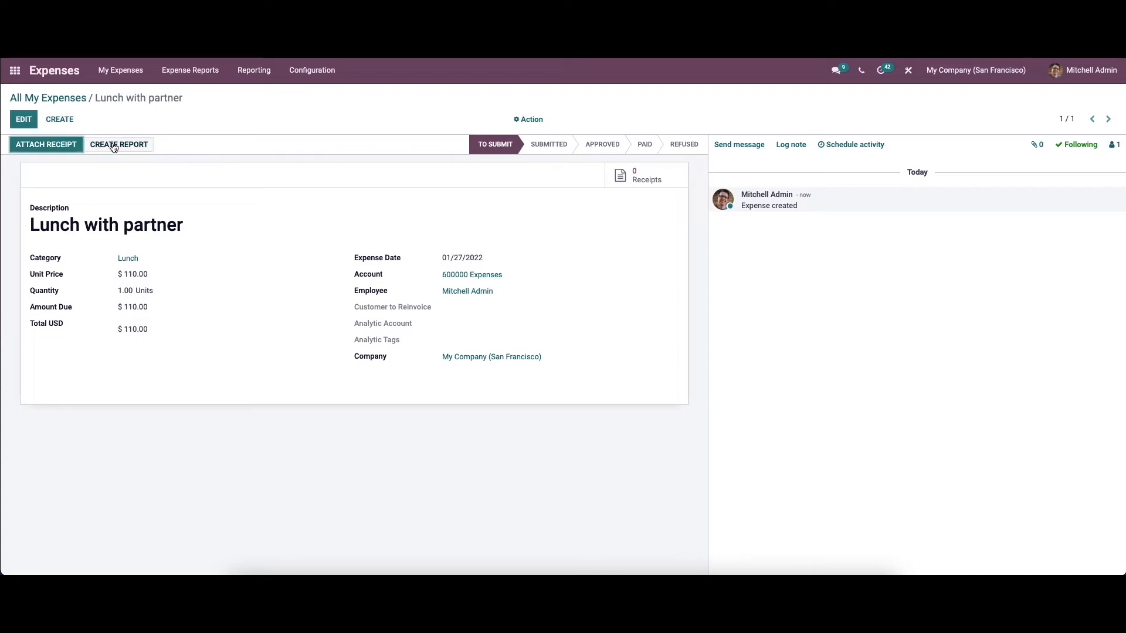
click(62, 150)
click(691, 398)
Create an expense report from the "Lunch with partner" expense, saving it despite the duplicate, and assign the second listed manager
click(108, 154)
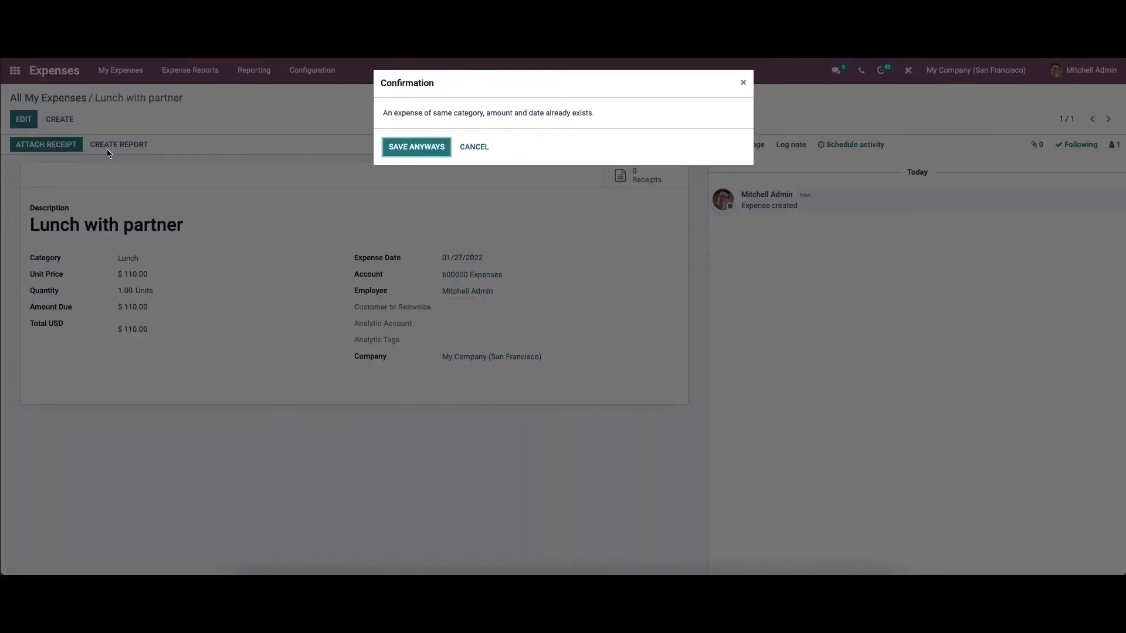
click(422, 151)
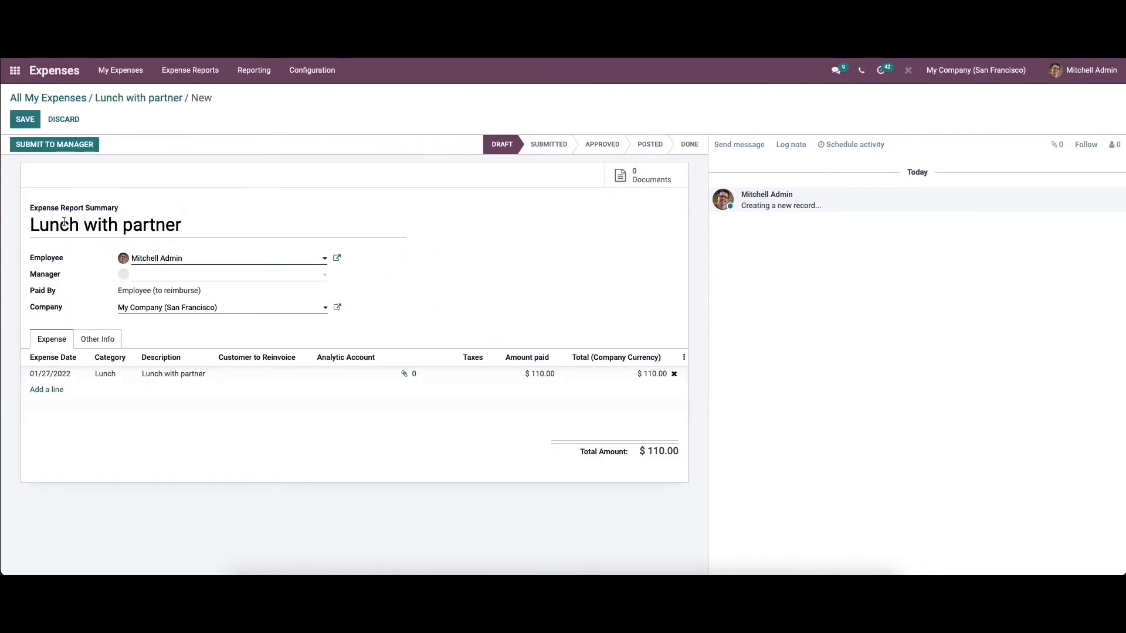
click(152, 276)
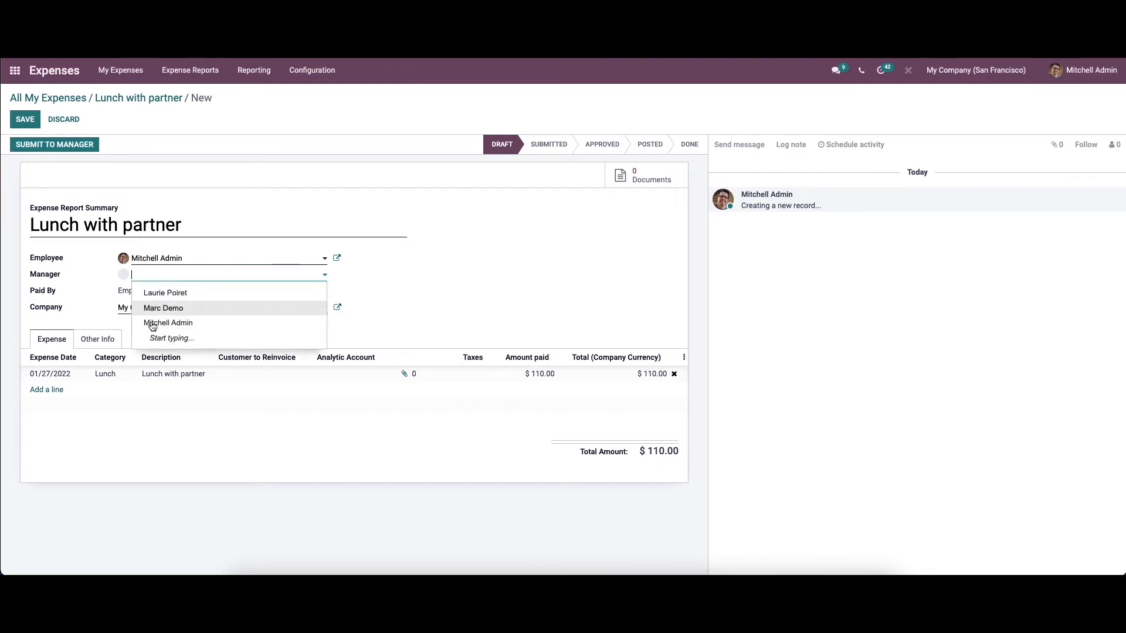
click(155, 305)
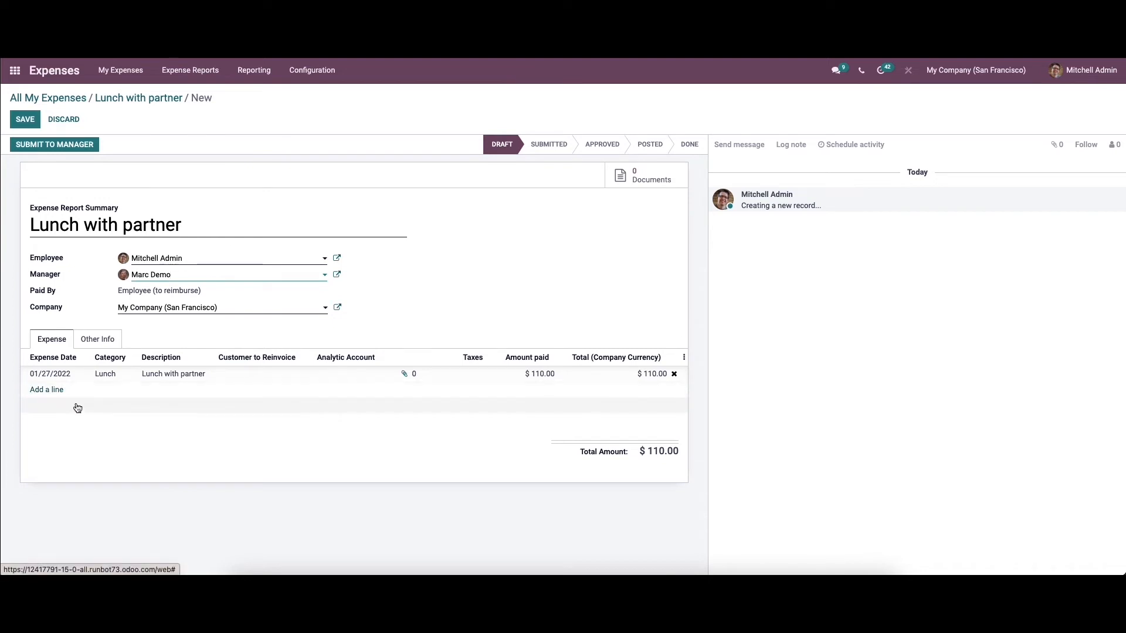
Review the expense lines available for the report without adding any, and submit the report to the manager
click(56, 395)
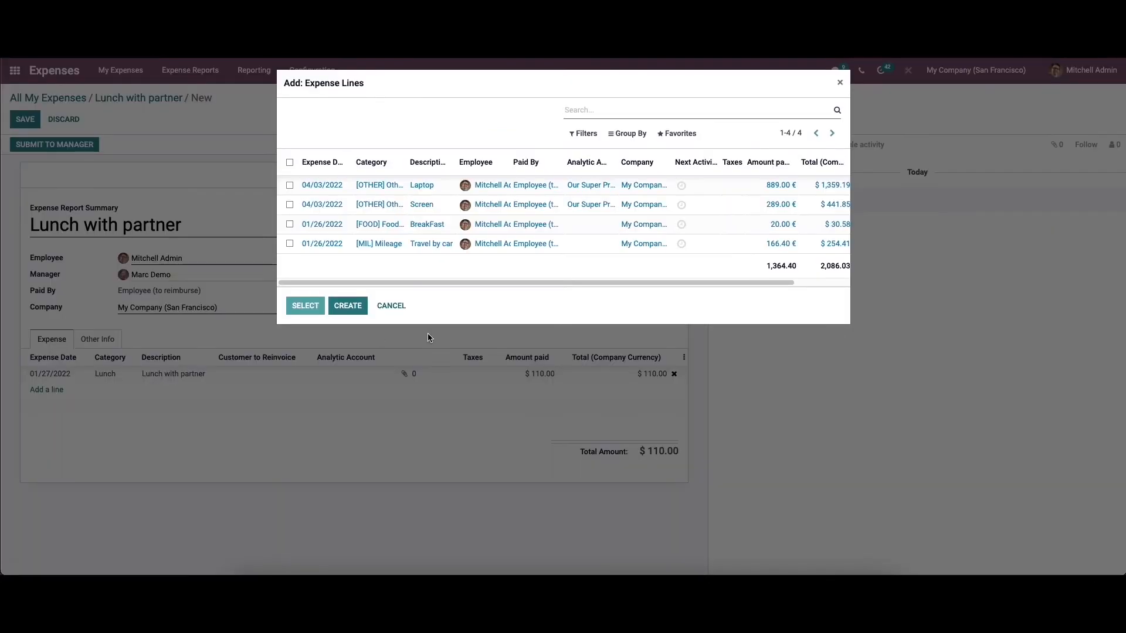
click(392, 305)
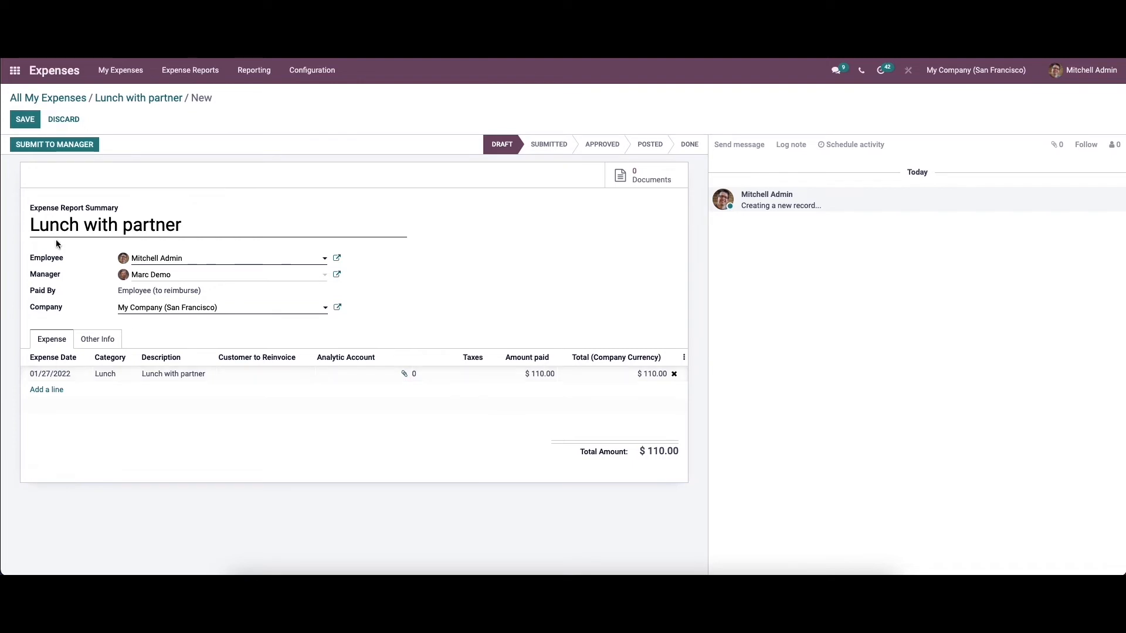
click(63, 147)
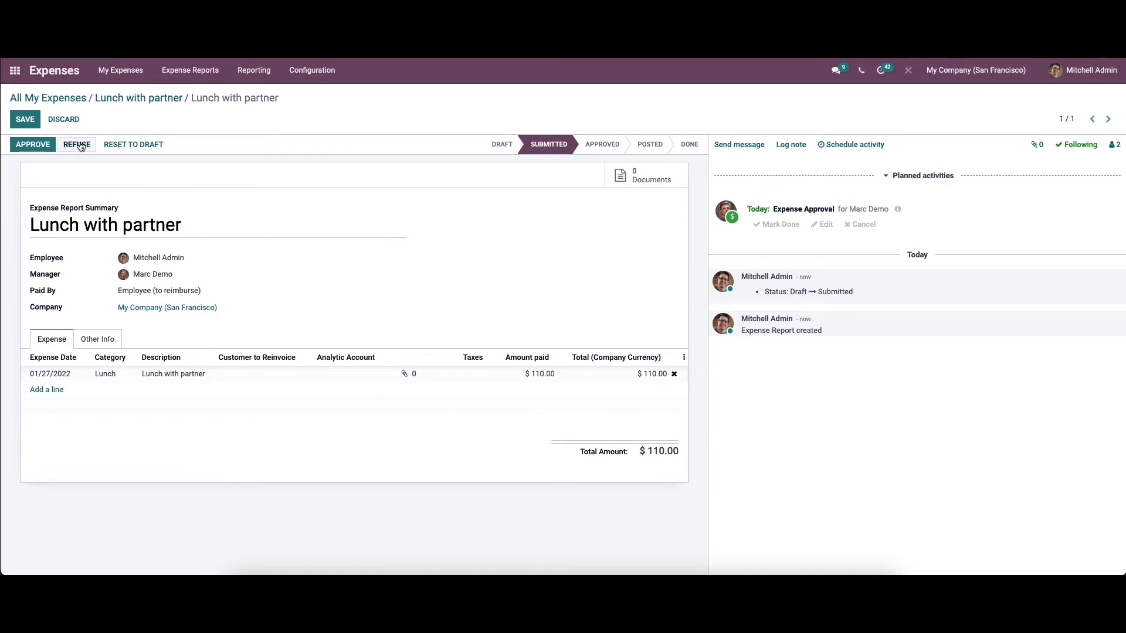
Approve the "Lunch with partner" report despite the similar approved expense and post its journal entries
click(29, 146)
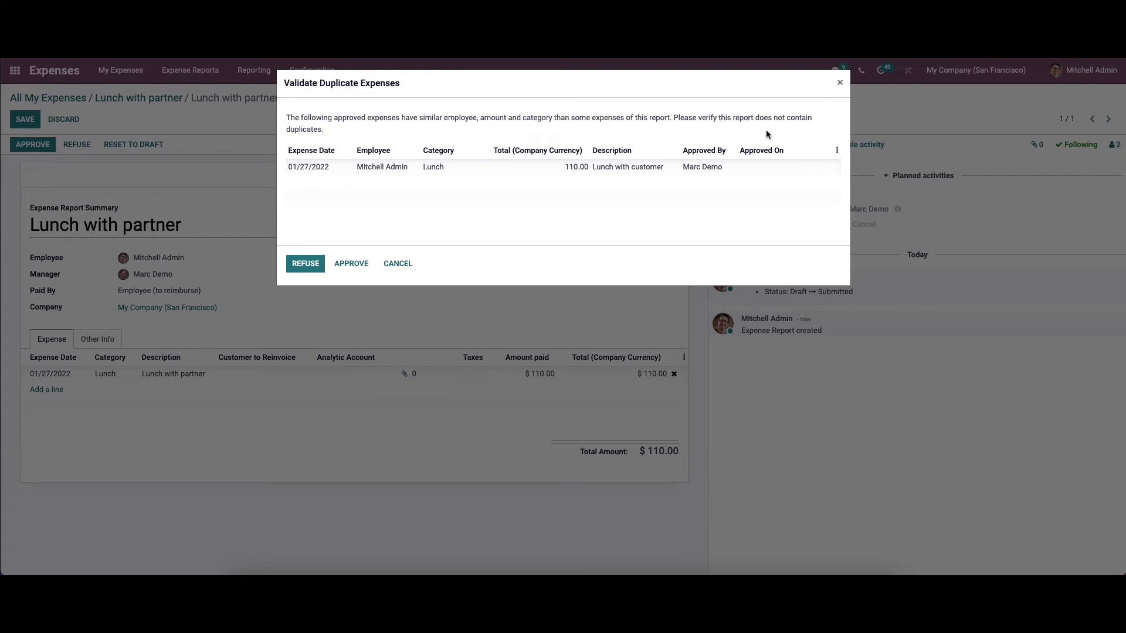
click(357, 264)
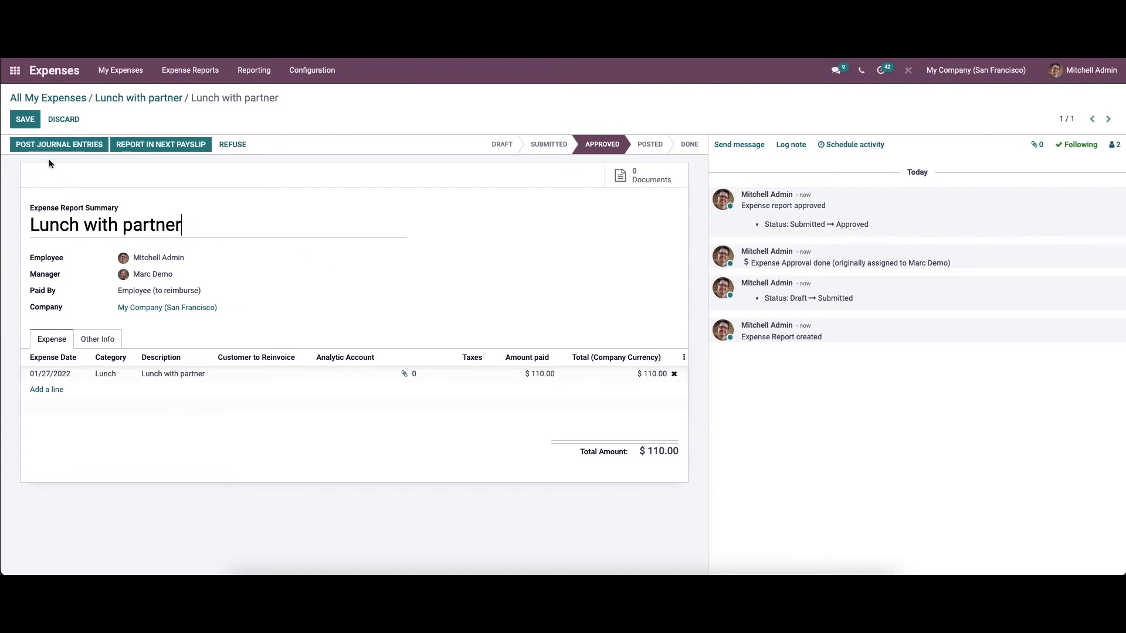
click(154, 146)
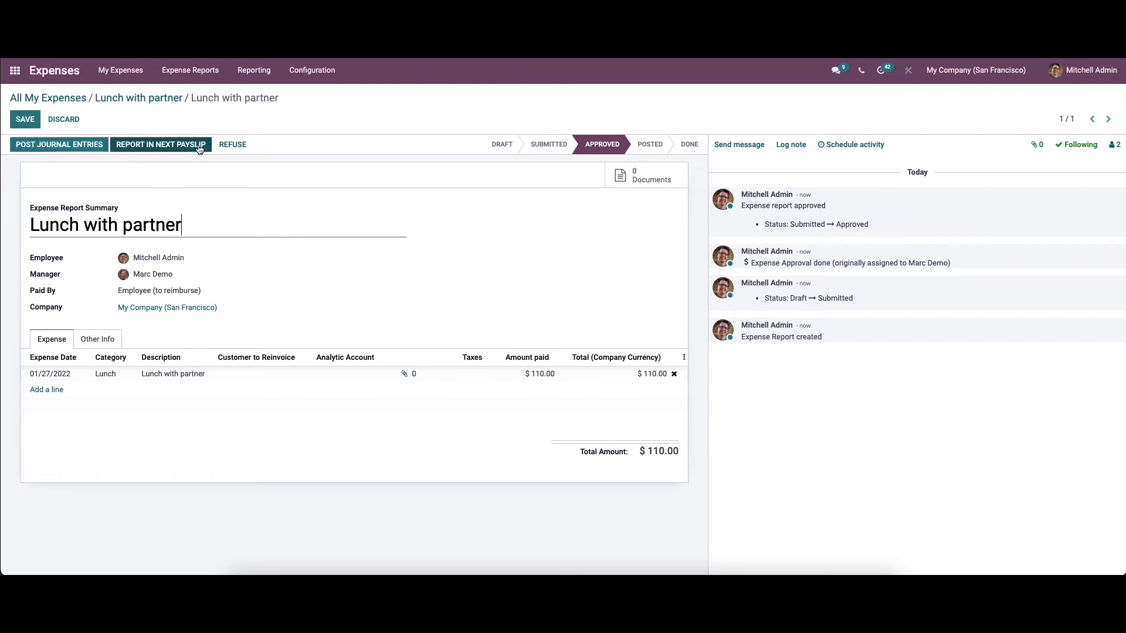
click(54, 147)
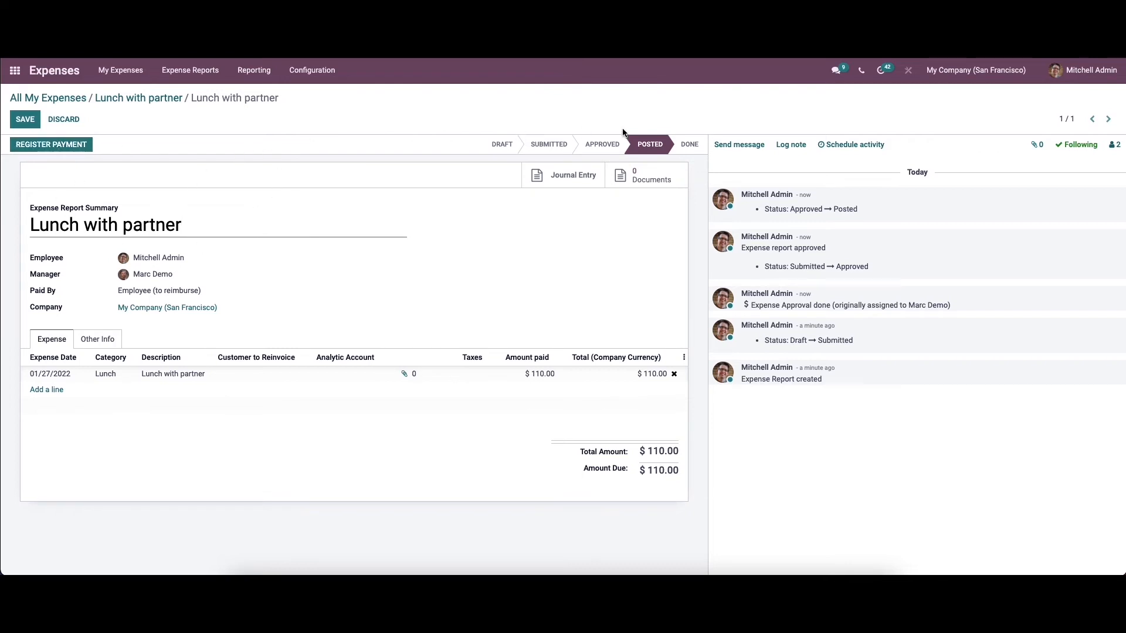
Register the report's $110.00 payment in the Bank journal with the Manual method, dated 01/27/2022, and save the report
click(71, 150)
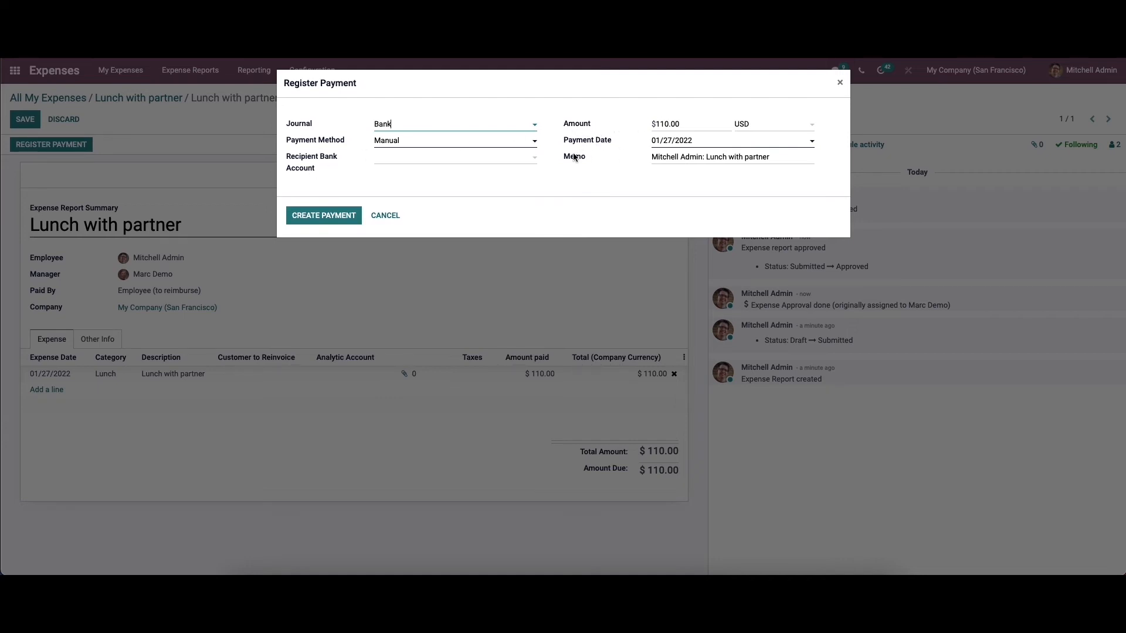
click(313, 223)
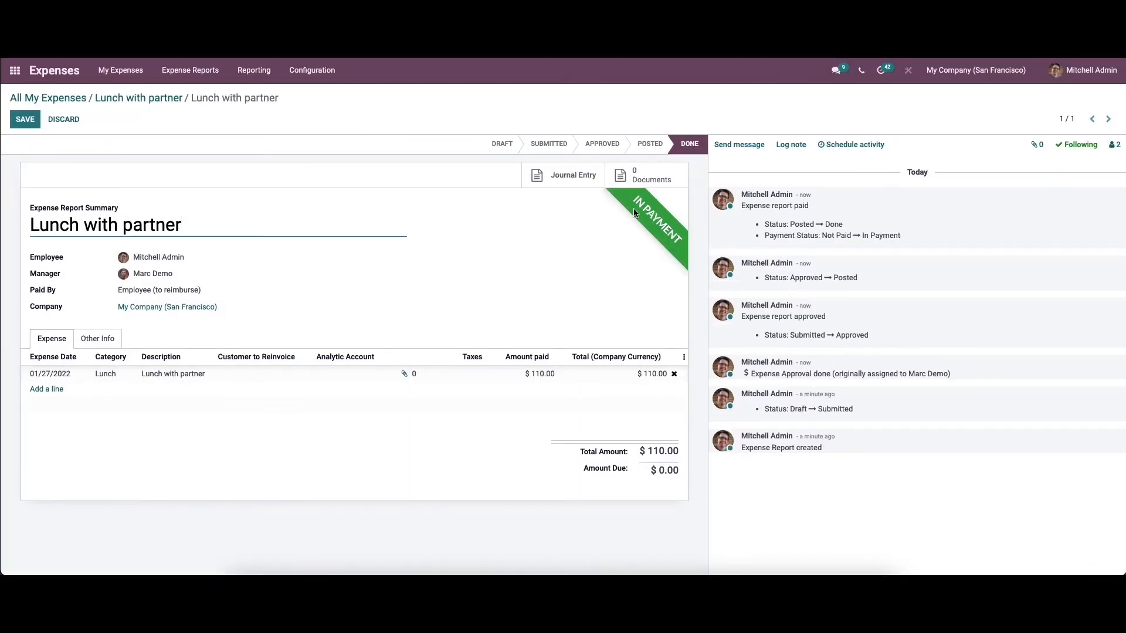
click(25, 121)
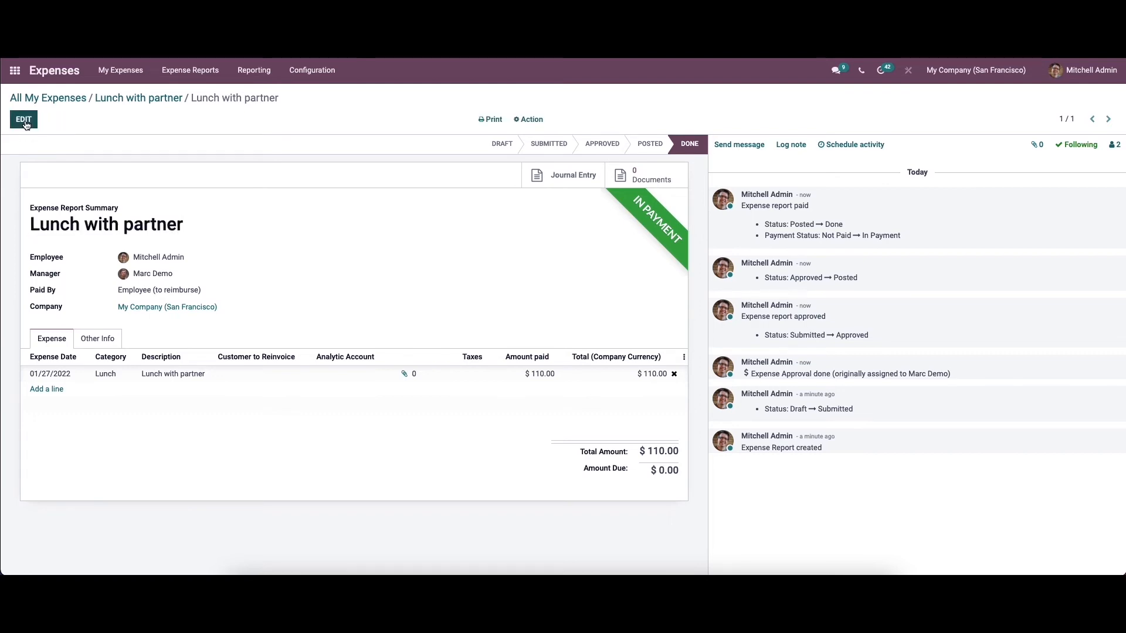
Check the "Lunch with partner" entry in All My Expenses and open the My Reports list
click(80, 99)
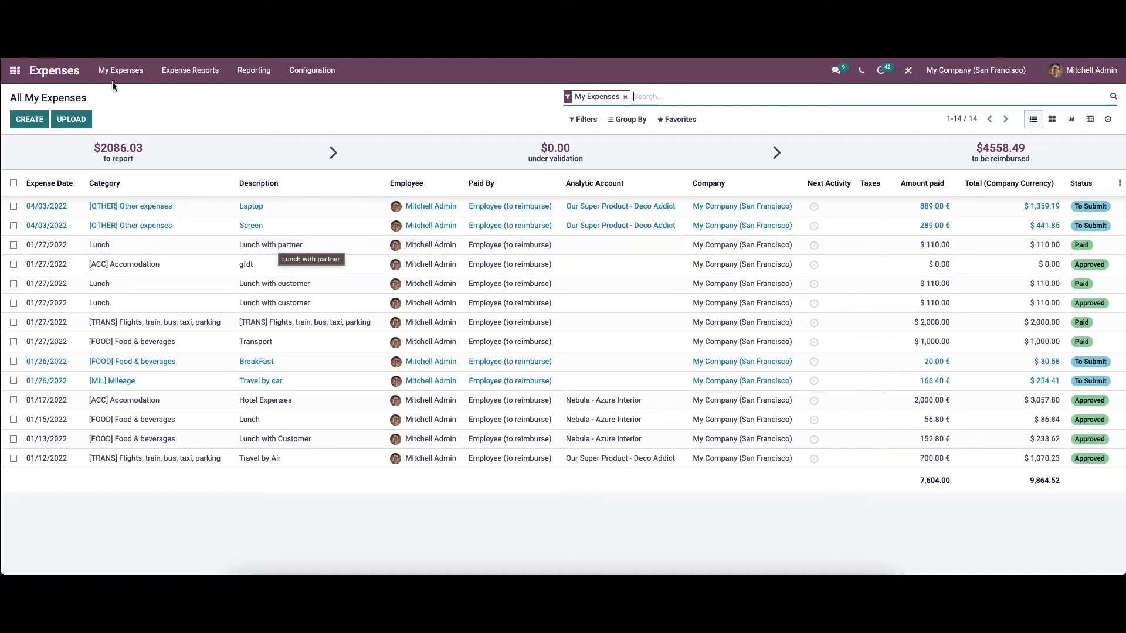
click(123, 71)
click(136, 125)
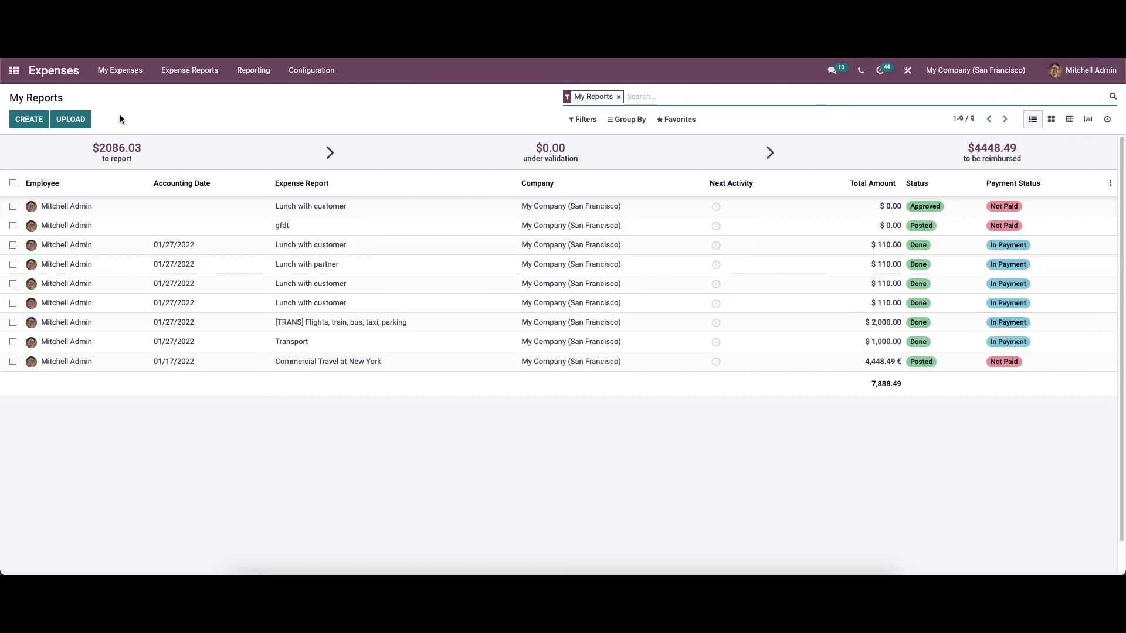
Examine a blank expense report and the expense lines available to add, returning to My Reports without saving
click(26, 119)
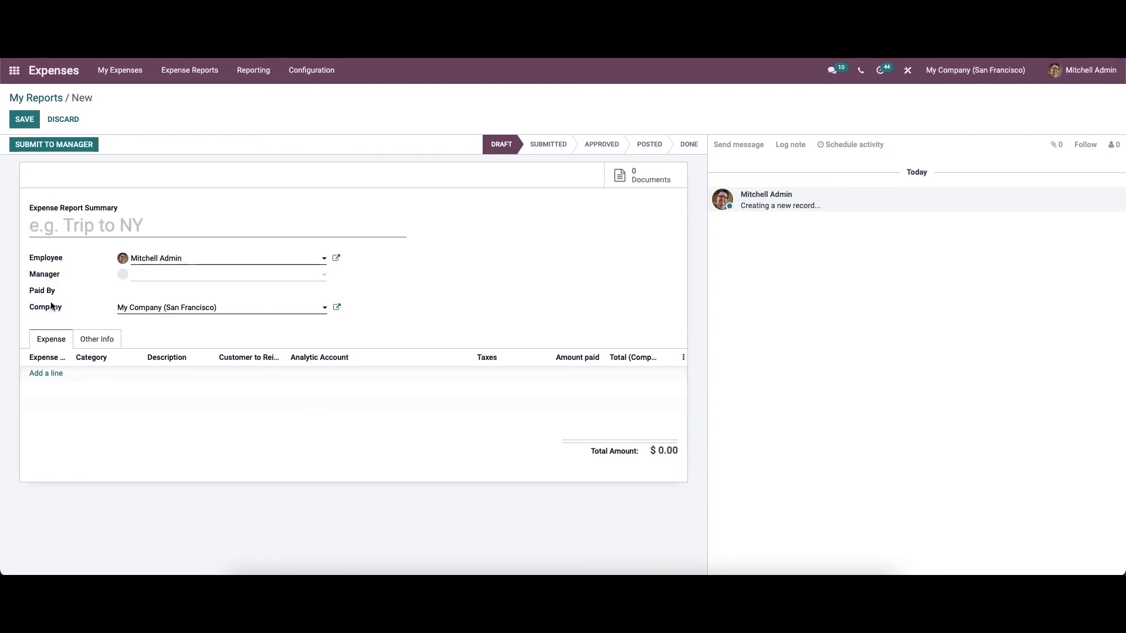
click(51, 374)
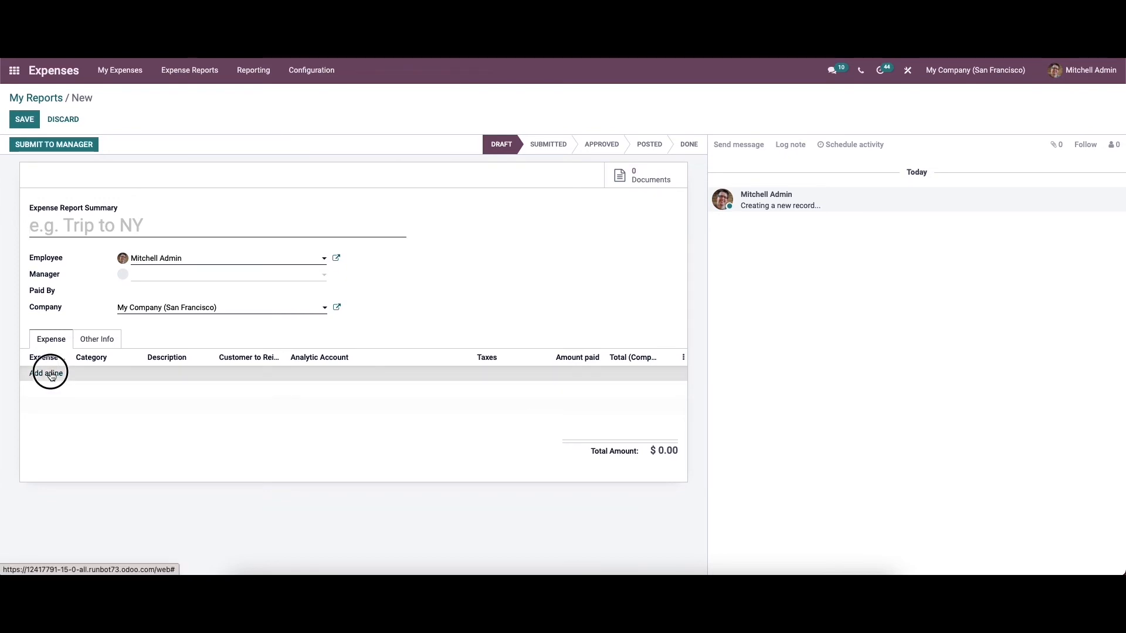
click(392, 306)
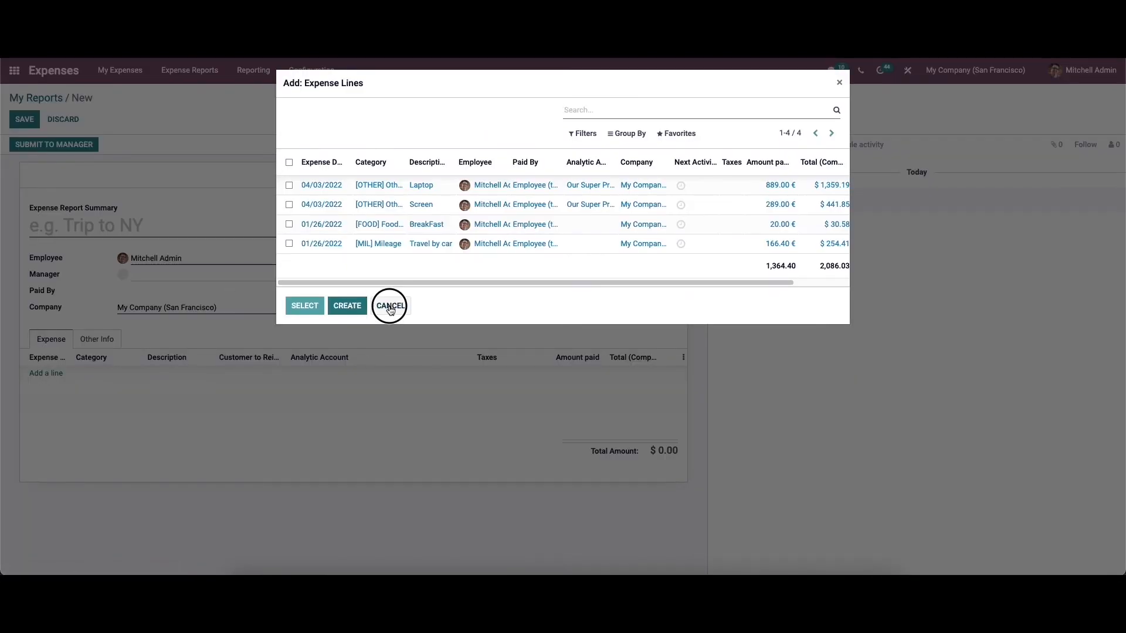
click(50, 101)
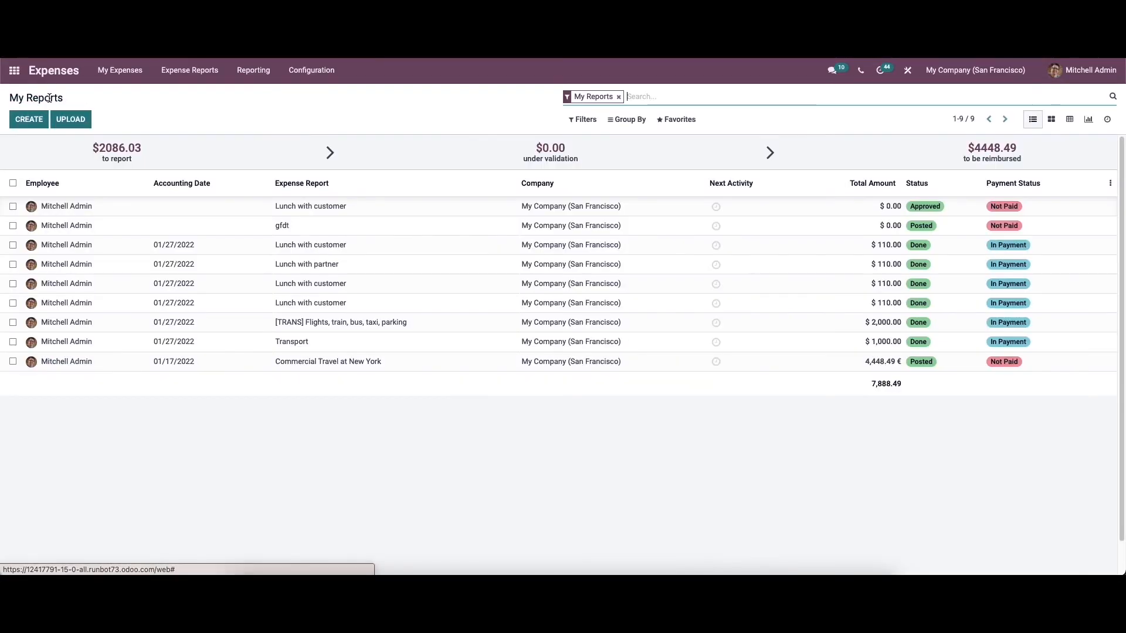
Examine the "Office furniture" report among the expense reports to approve and return to that list
click(179, 71)
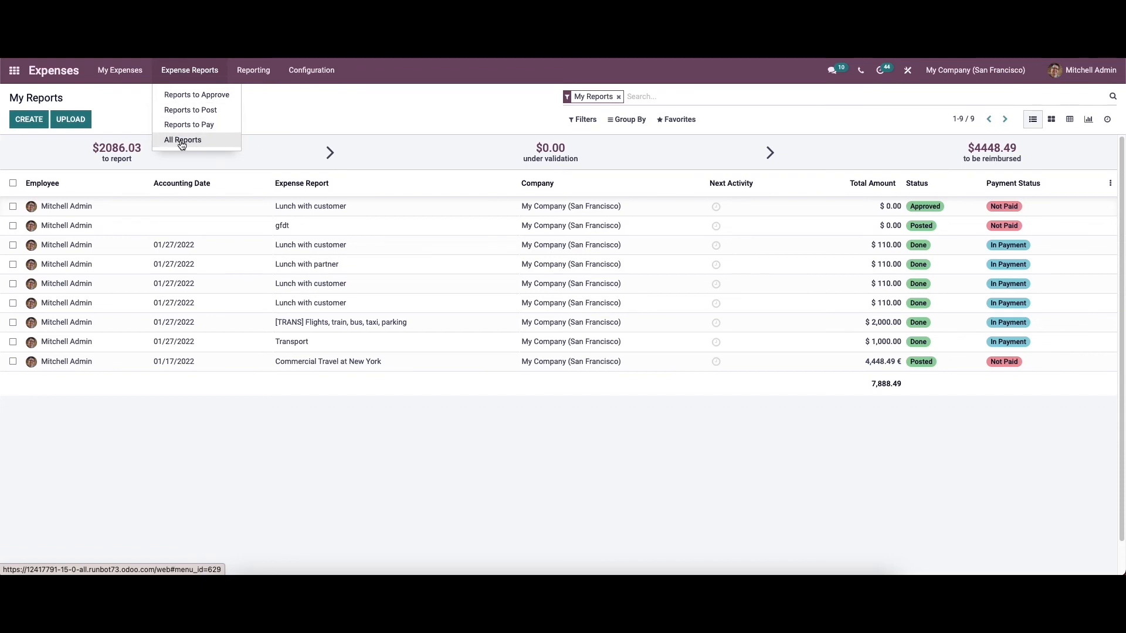
click(193, 100)
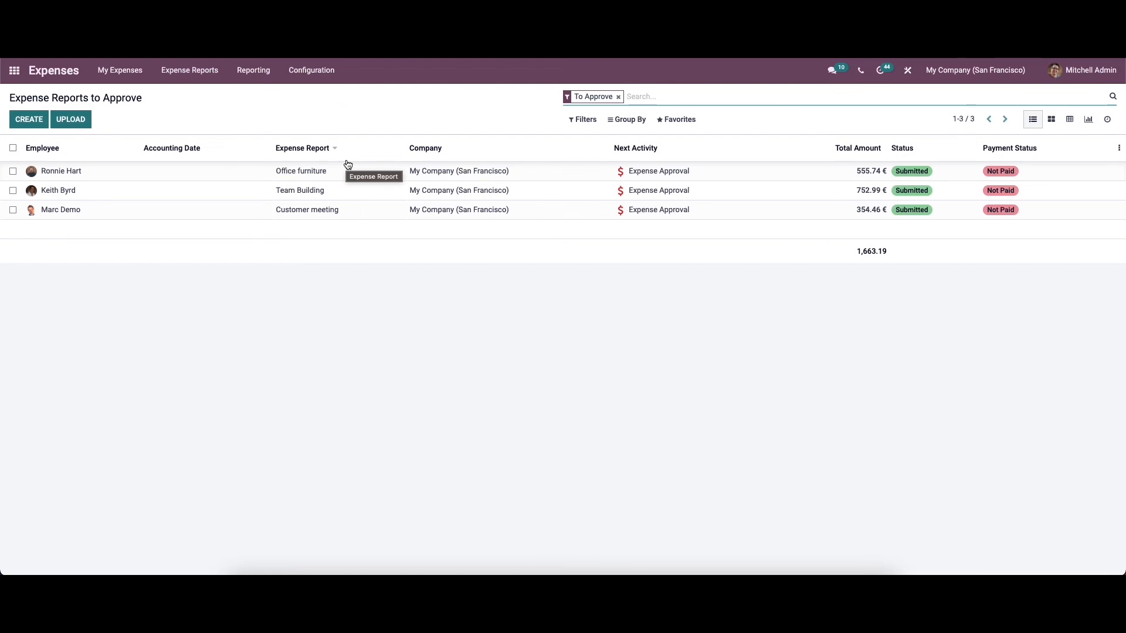
click(315, 171)
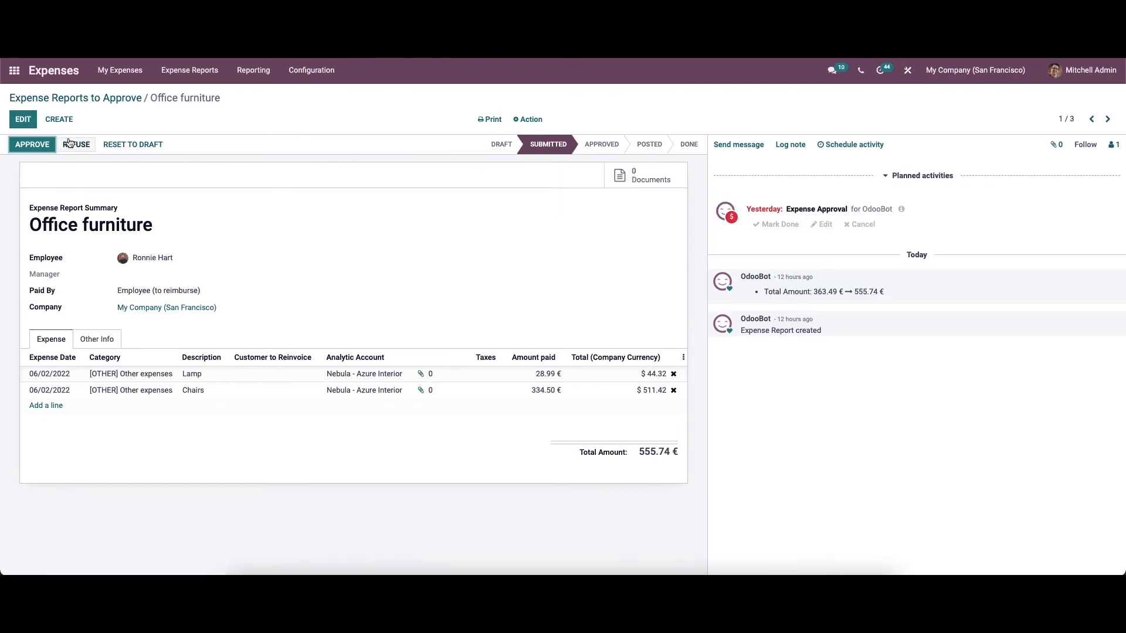
click(88, 100)
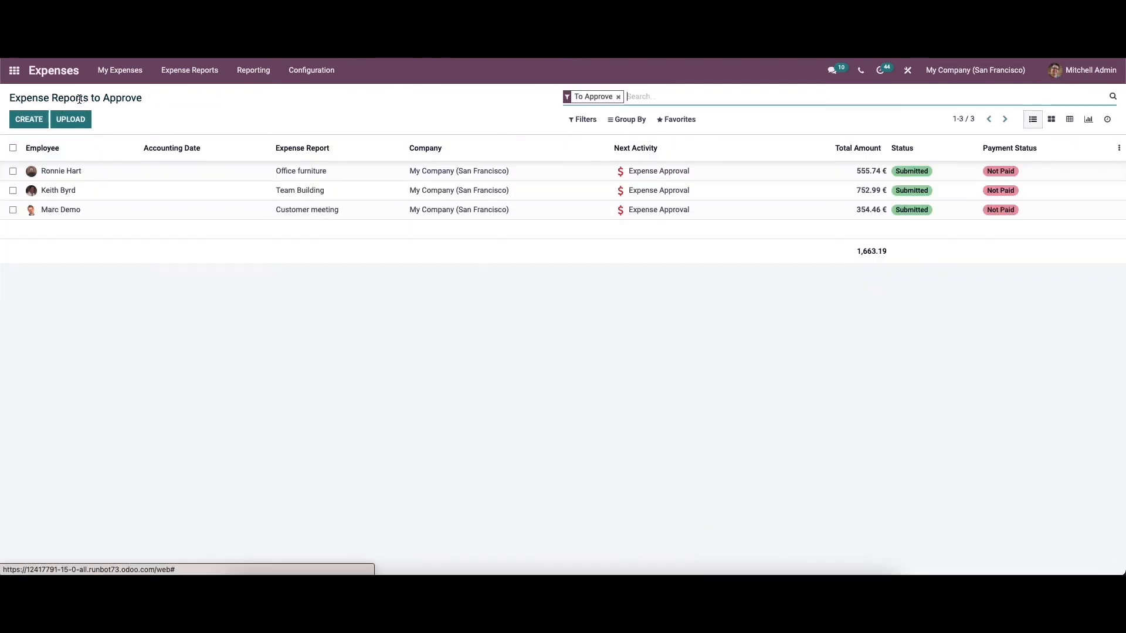
Post the journal entries of the "Lunch with customer" report from the reports to post and return to that list
click(188, 70)
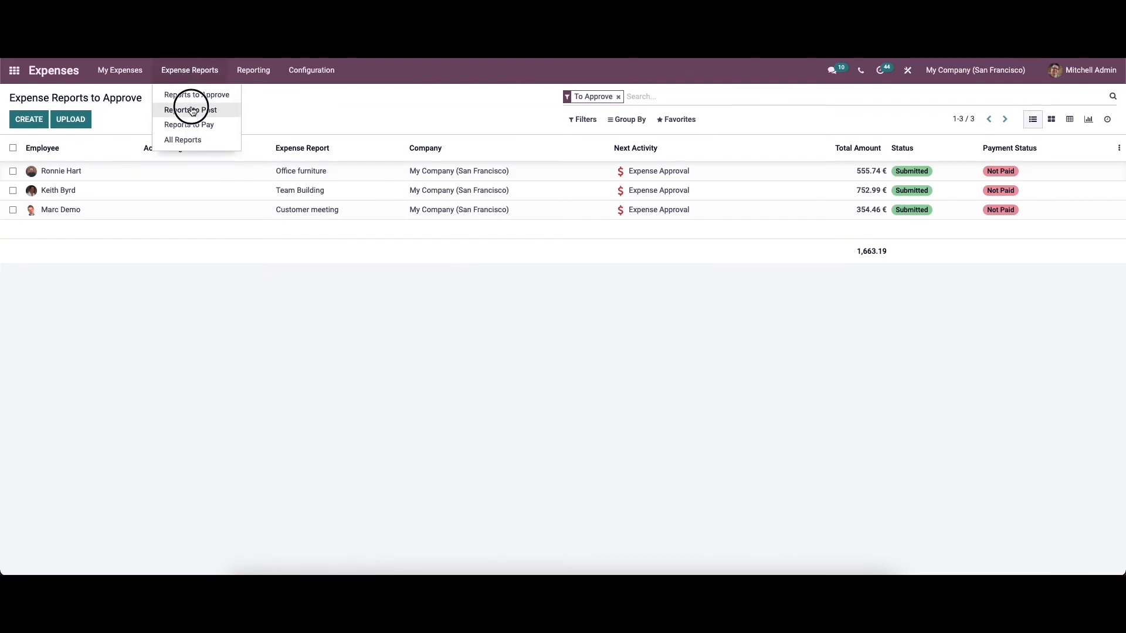
click(191, 108)
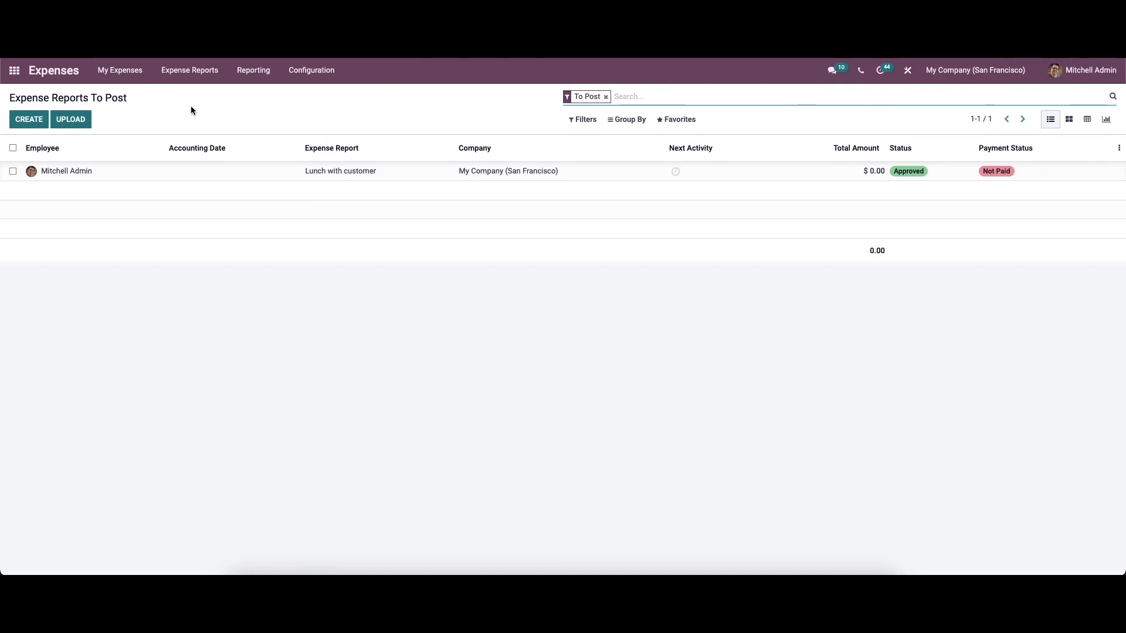
click(194, 170)
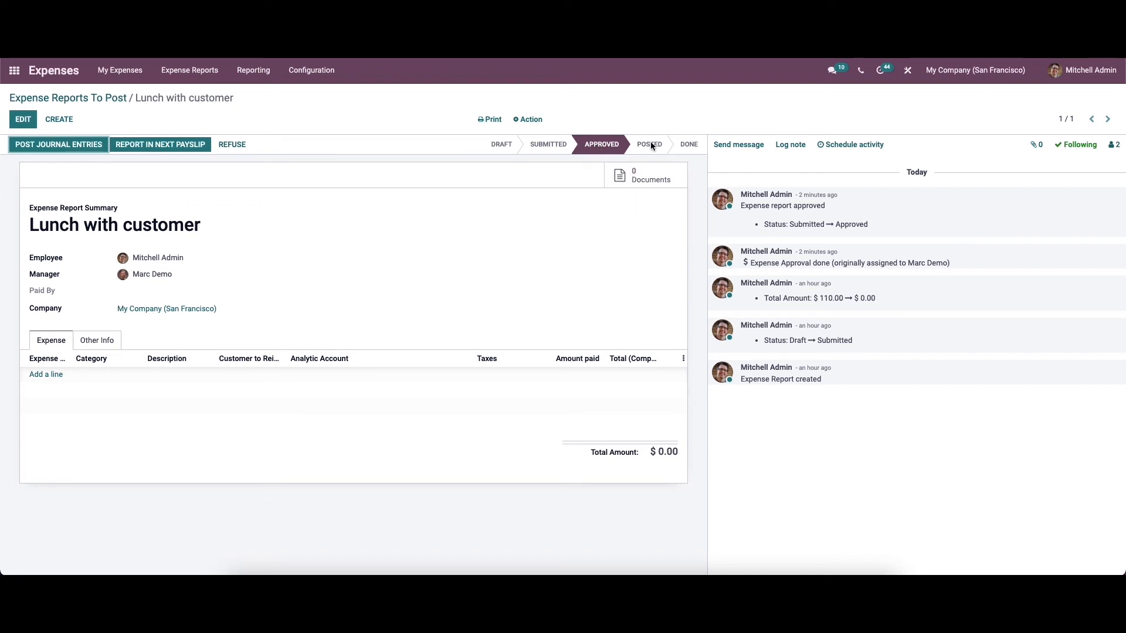
click(69, 145)
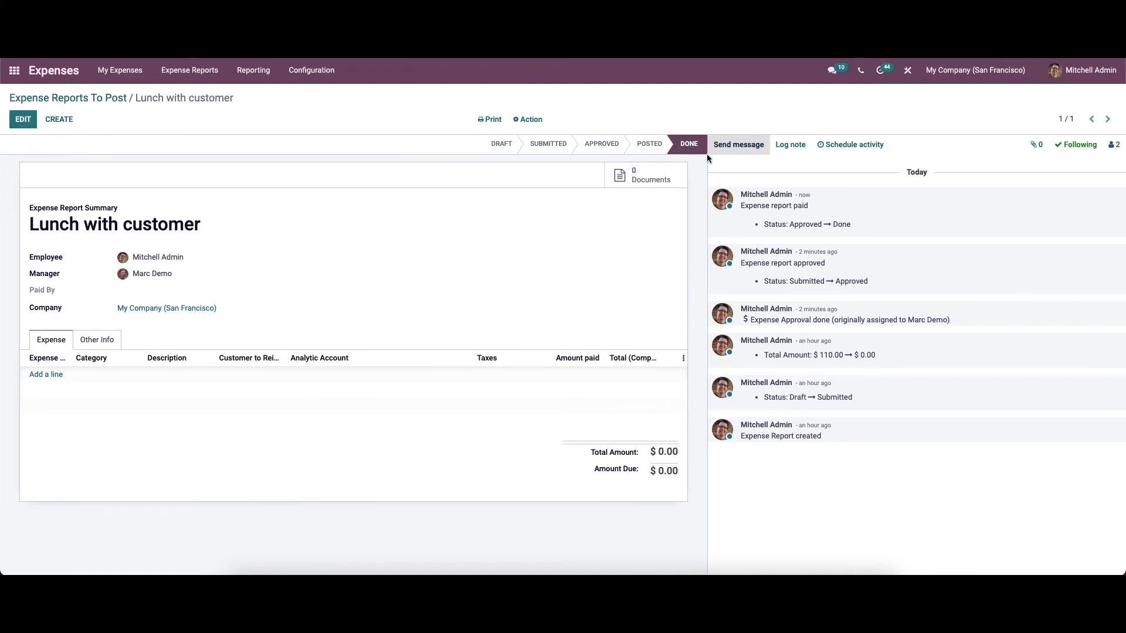
click(93, 103)
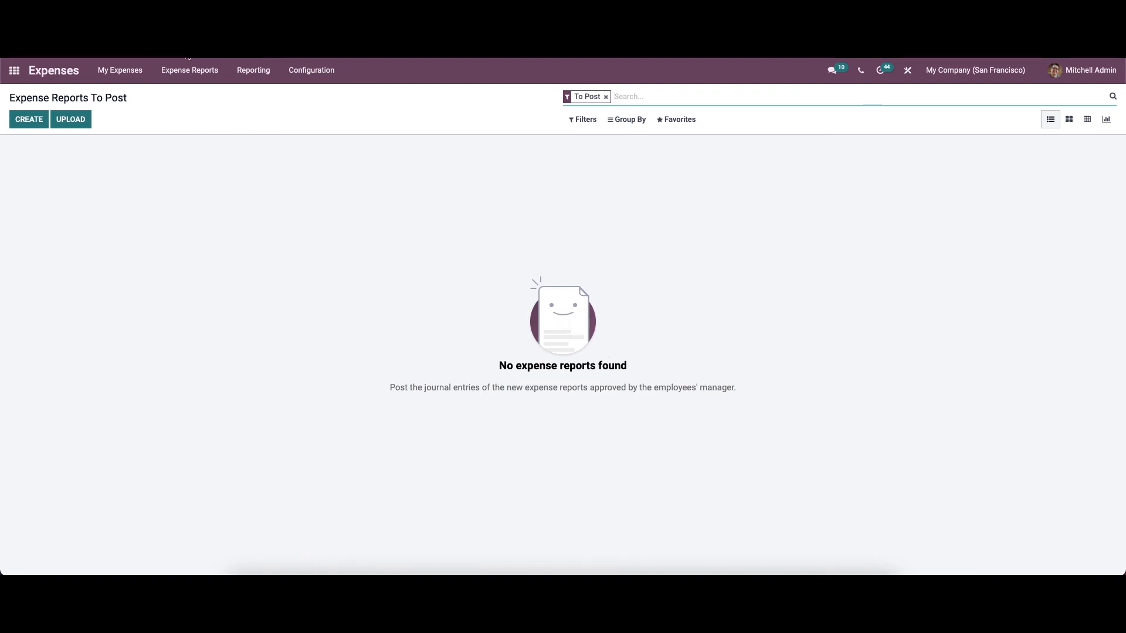
Register a grouped payment of 2,909.60 EUR for the unpaid "Commercial Travel at New York" report, using the Bank journal and Manual method
click(191, 73)
click(199, 122)
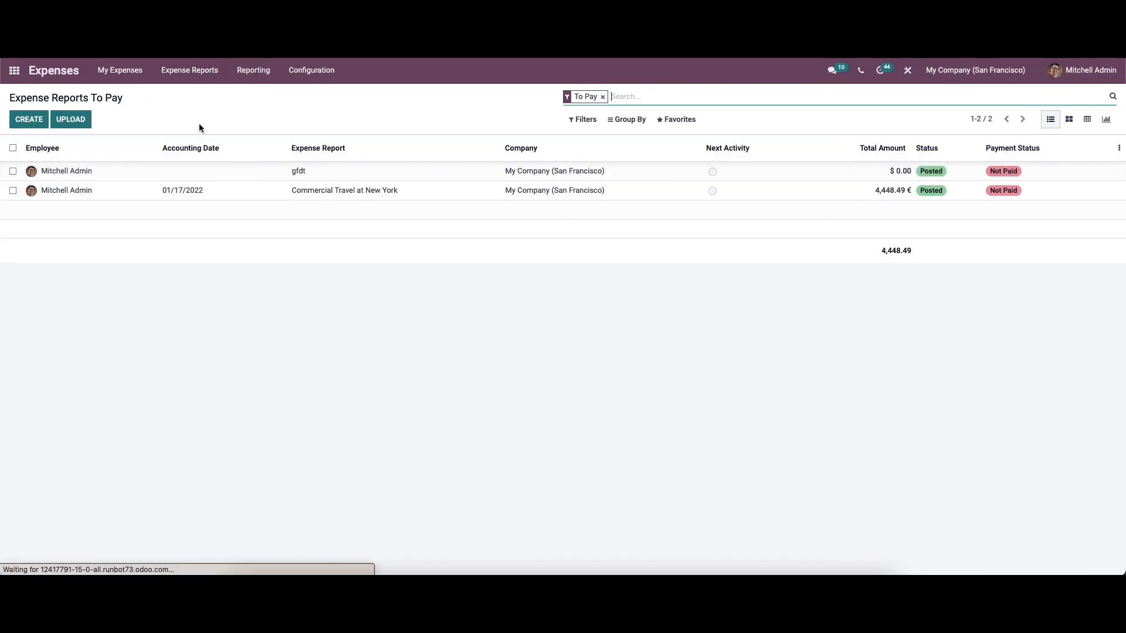
click(226, 194)
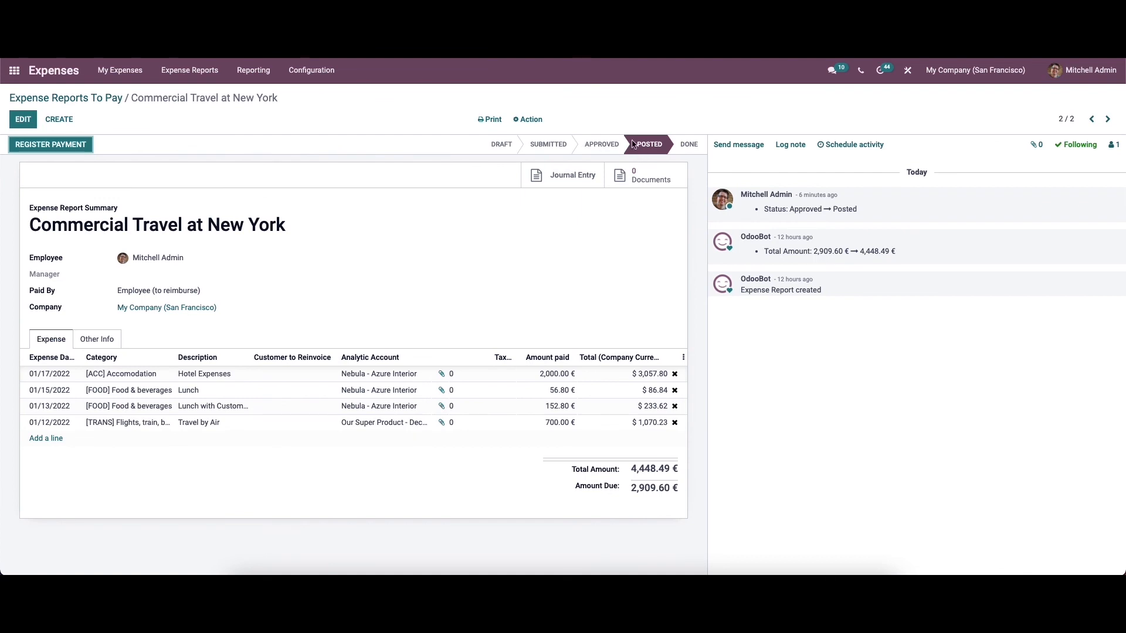
click(50, 145)
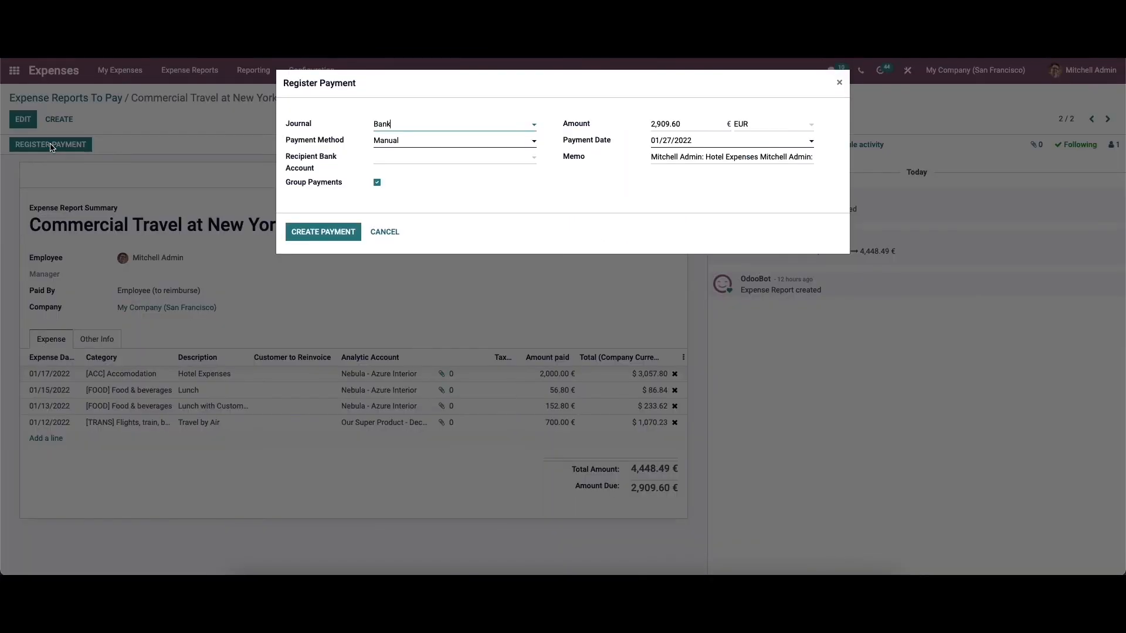
click(301, 230)
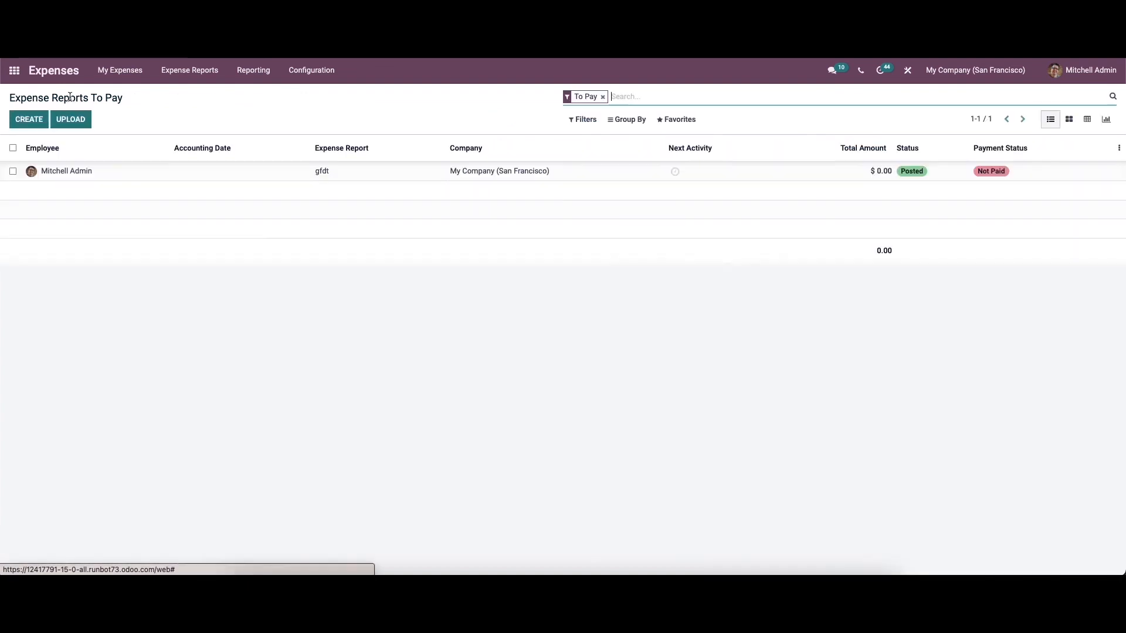
Display the list of all expense reports instead of only those to pay
click(70, 97)
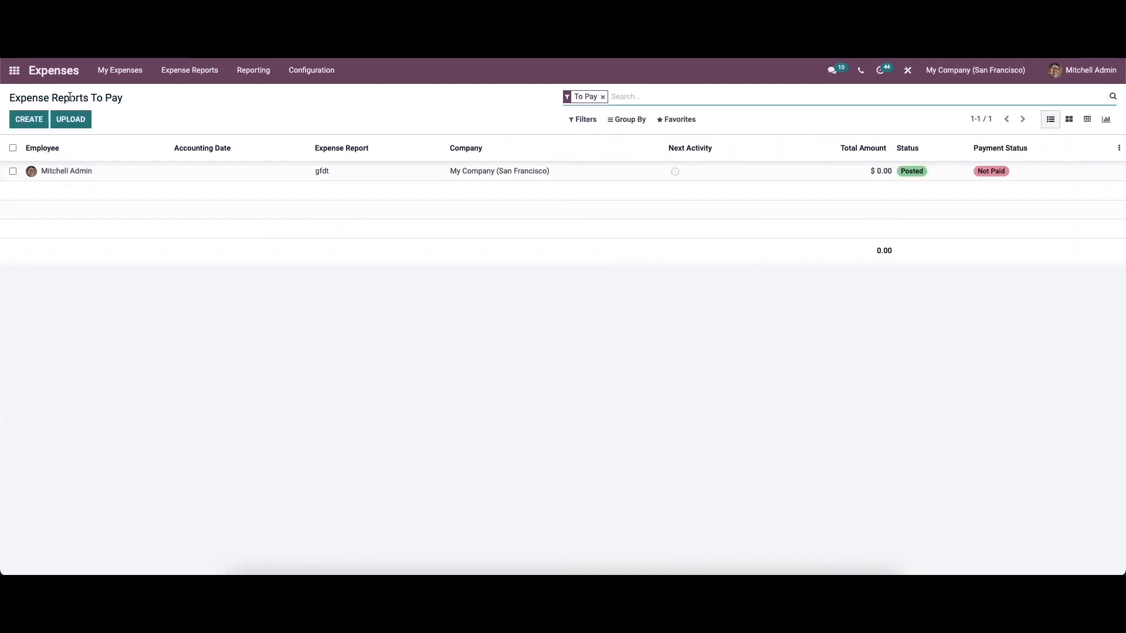
click(189, 73)
click(201, 141)
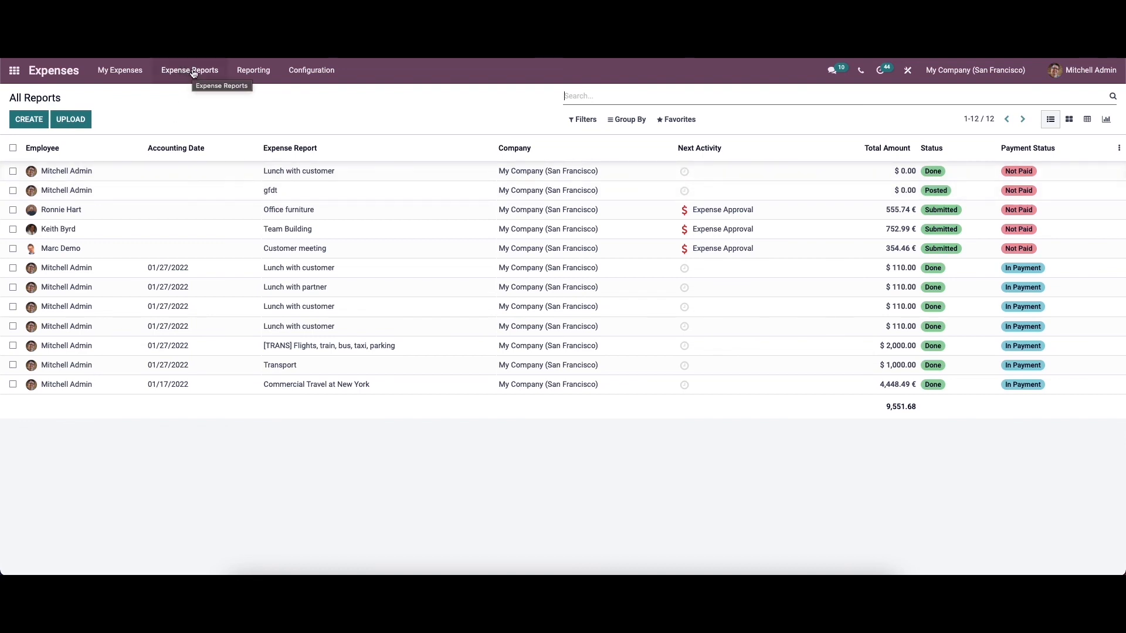
Open the Expenses Analysis report and view its data as line and pie charts, returning to the bar chart
click(248, 75)
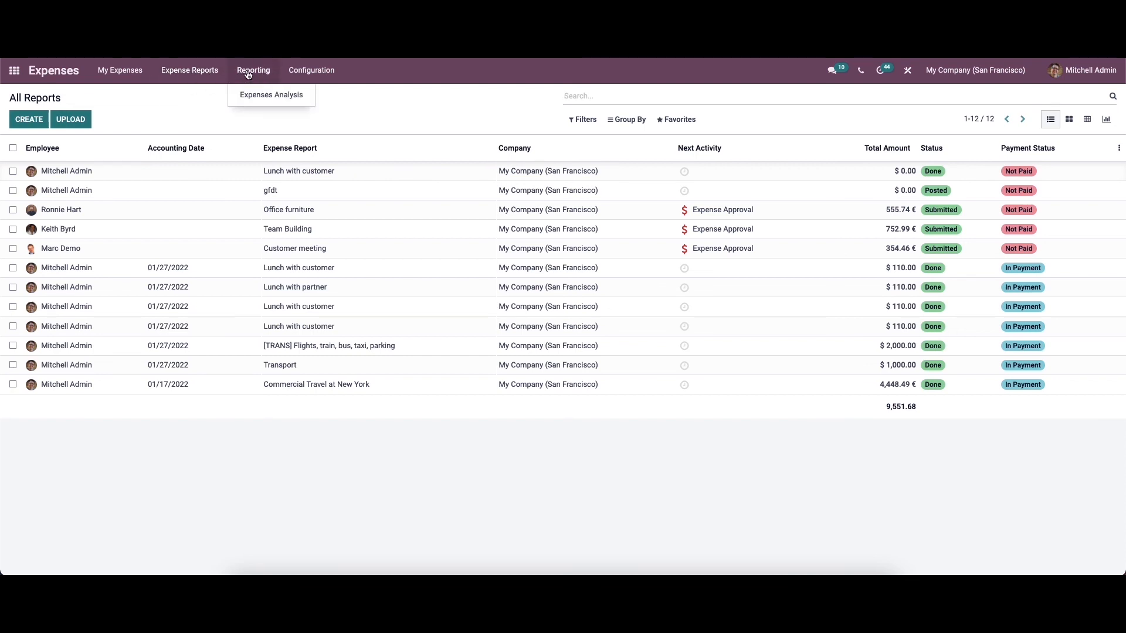
click(264, 100)
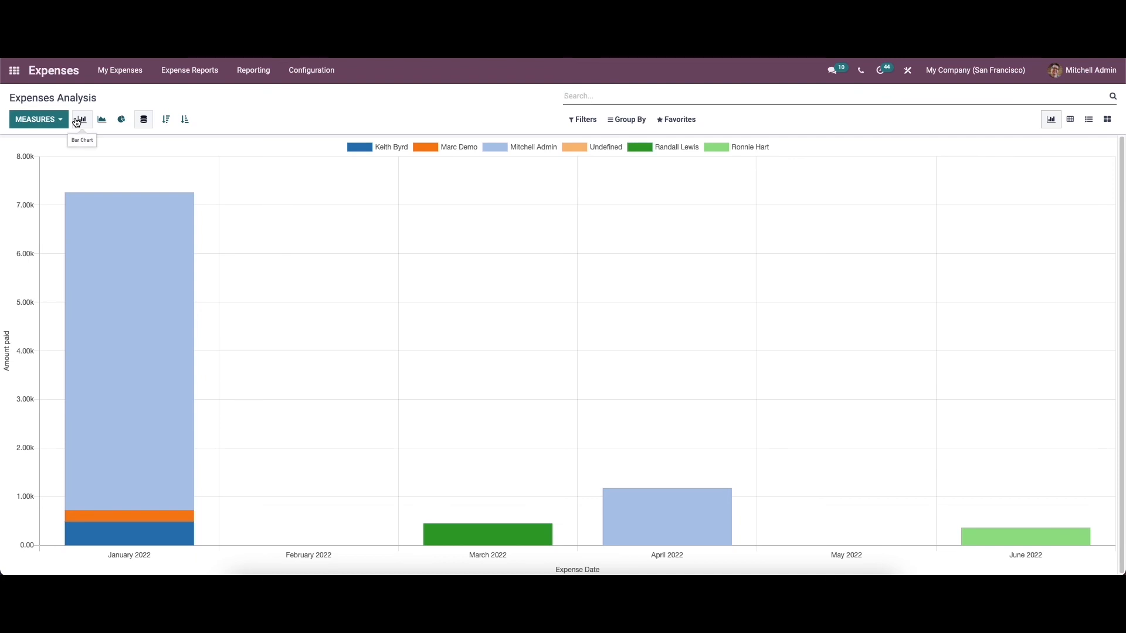
click(102, 119)
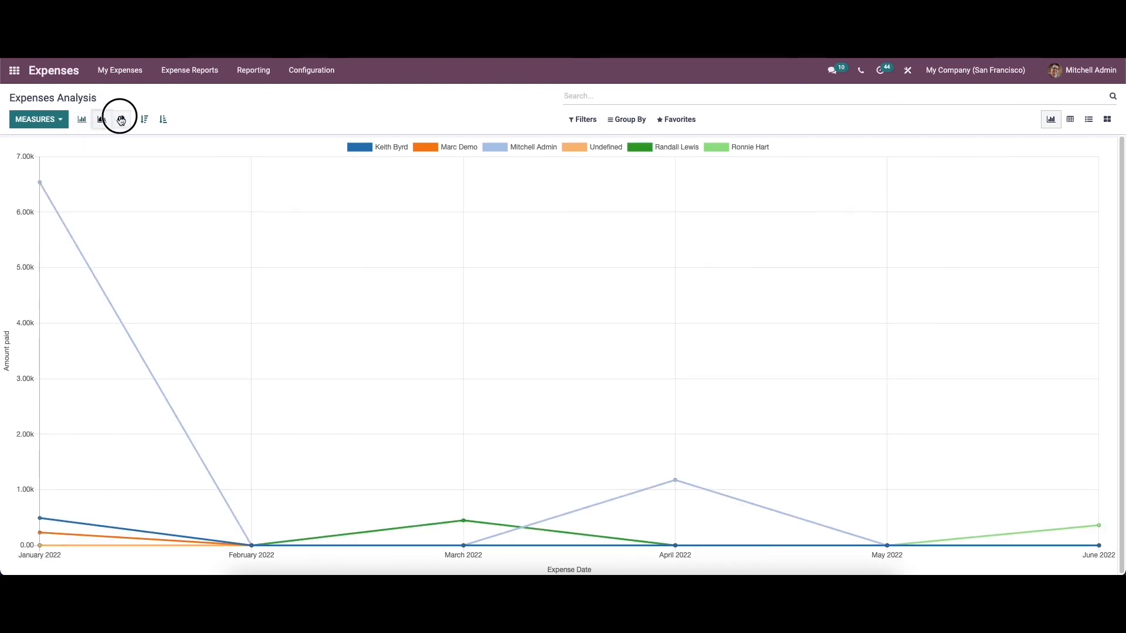
click(121, 120)
click(81, 119)
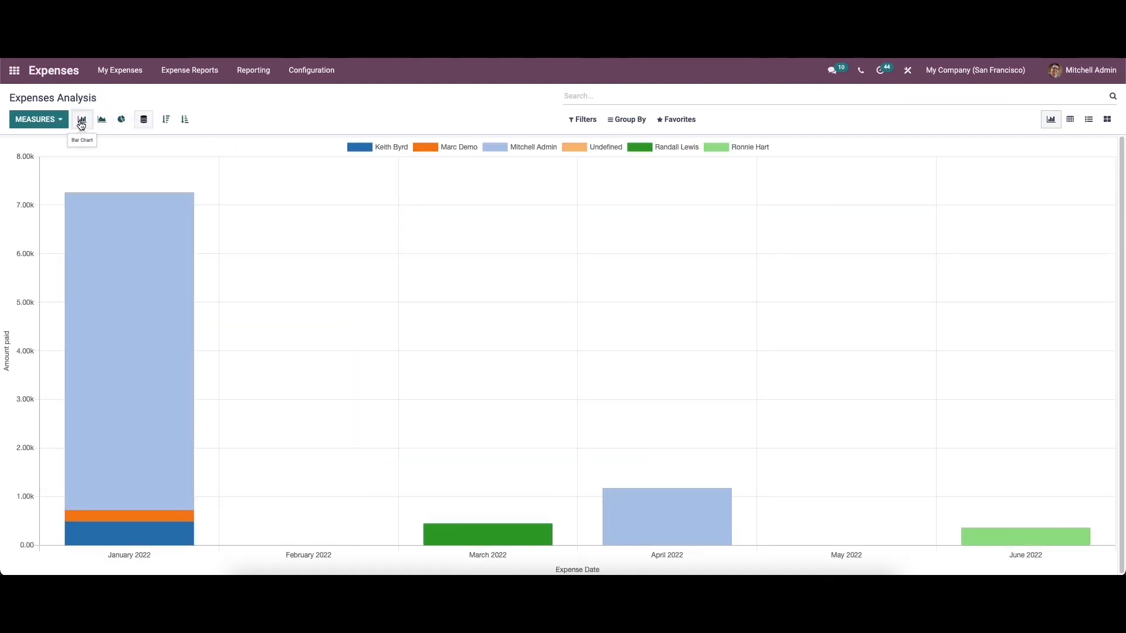
Try both sort orders on the Expenses Analysis bar chart and leave the bars in descending order
click(166, 120)
click(185, 119)
click(167, 121)
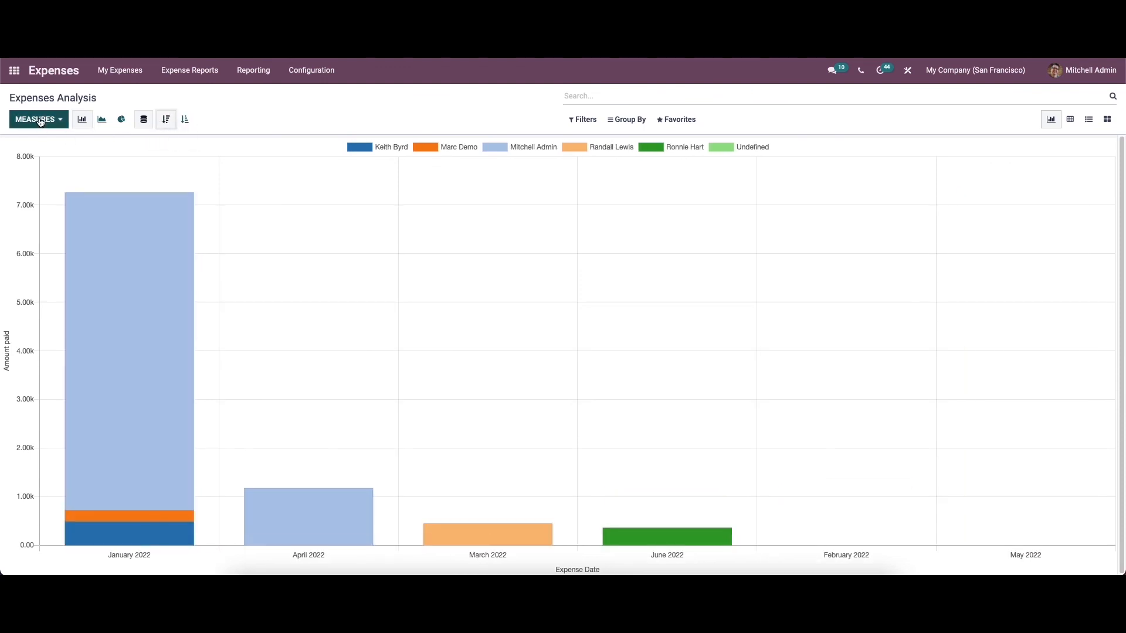
Examine the measures, filters and grouping options available for the Expenses Analysis chart without changing any of them
click(40, 120)
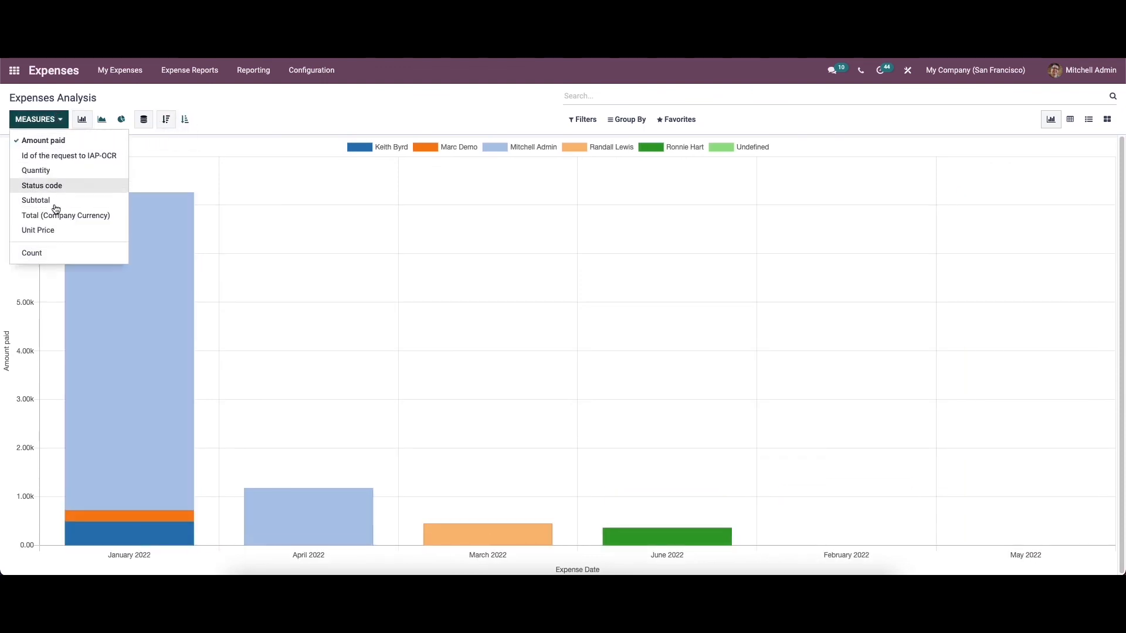
click(264, 103)
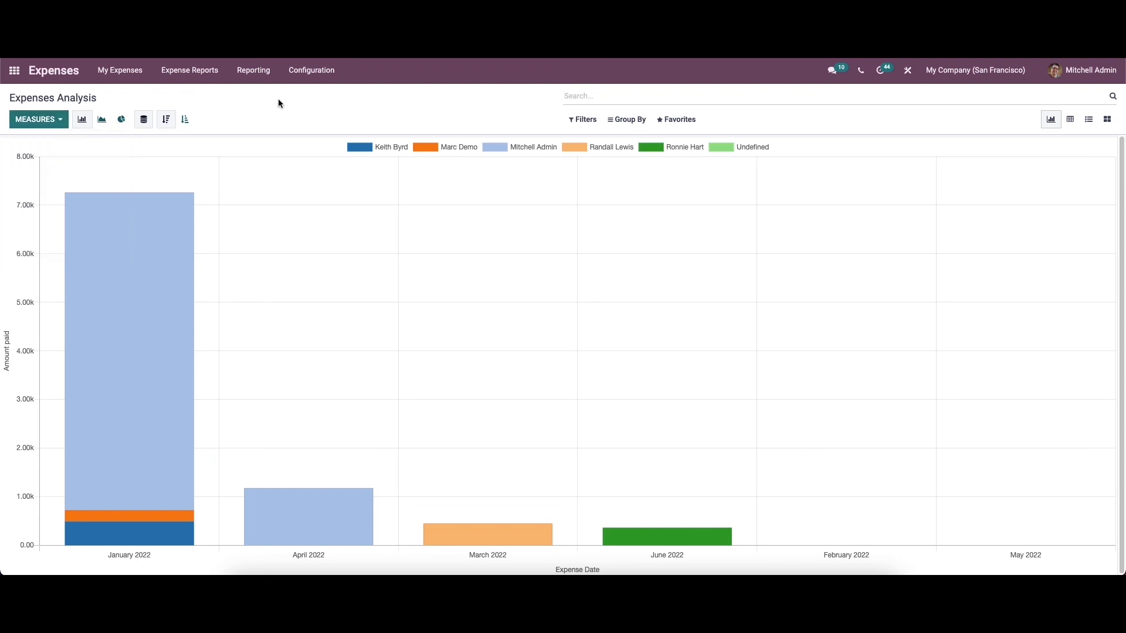
click(578, 120)
click(616, 118)
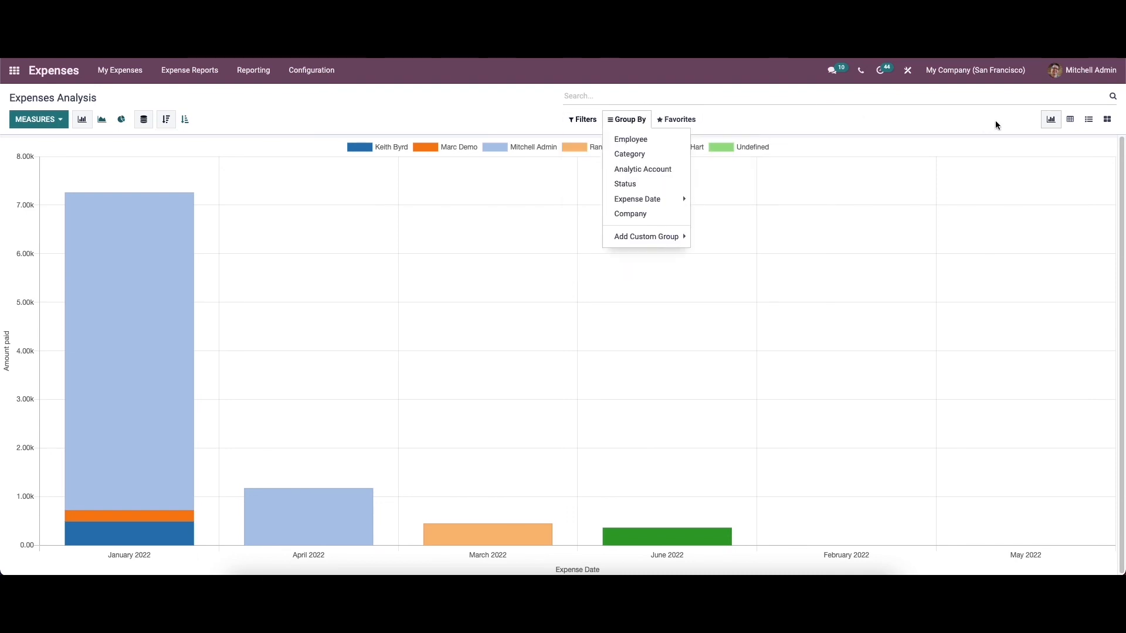
click(1051, 120)
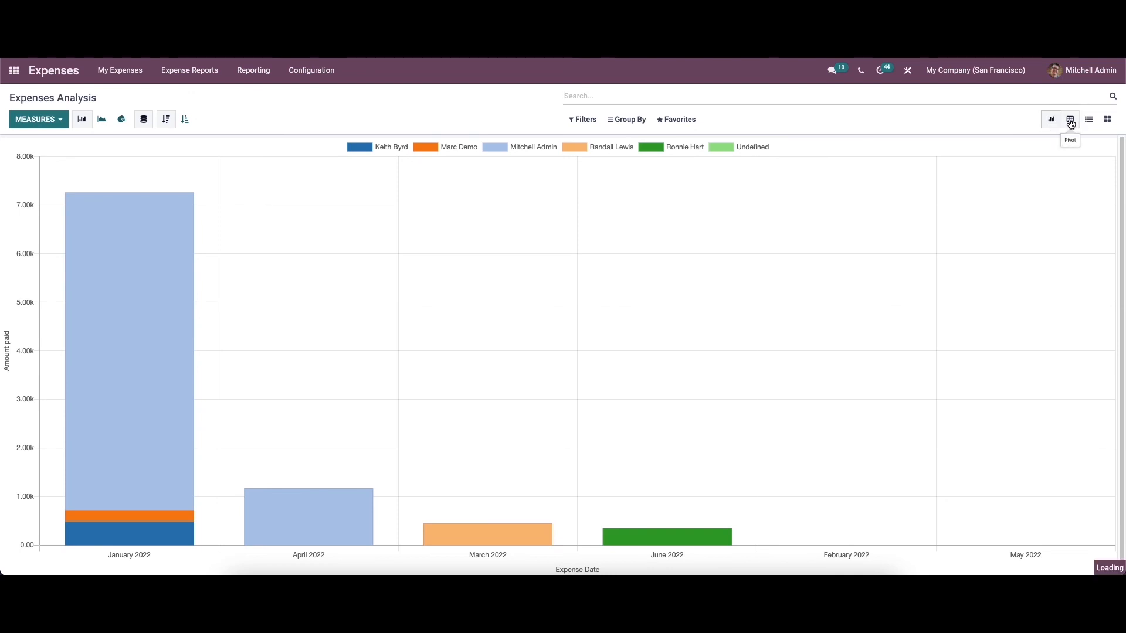
View the Expenses Analysis data in the pivot, list and kanban views, returning to the graph view
click(1070, 120)
click(1088, 119)
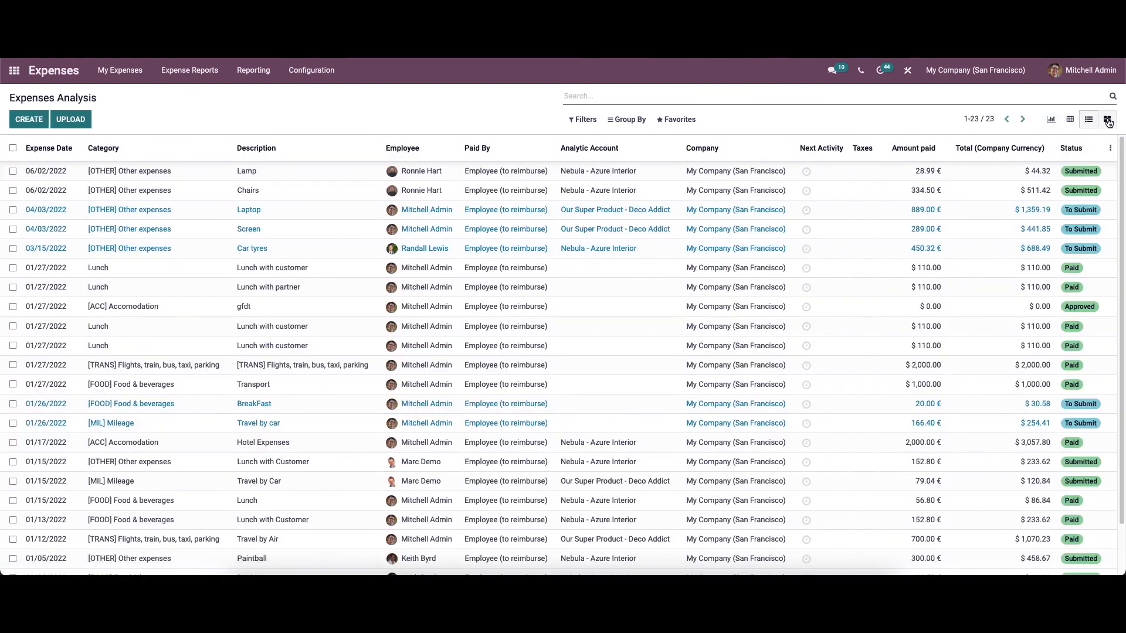
click(1108, 121)
click(1051, 121)
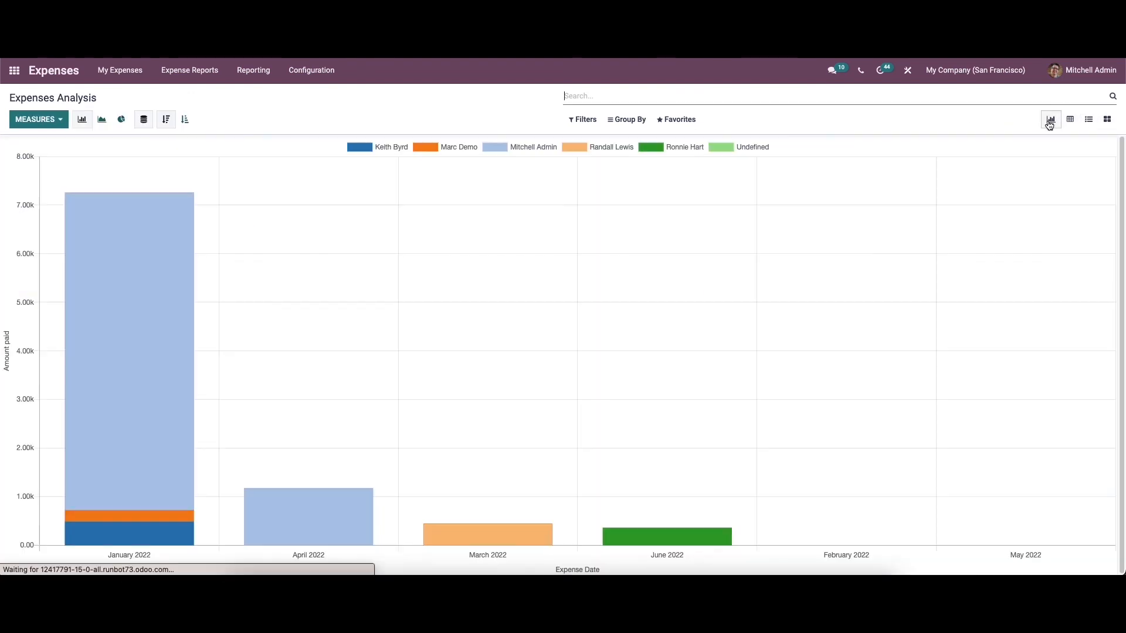